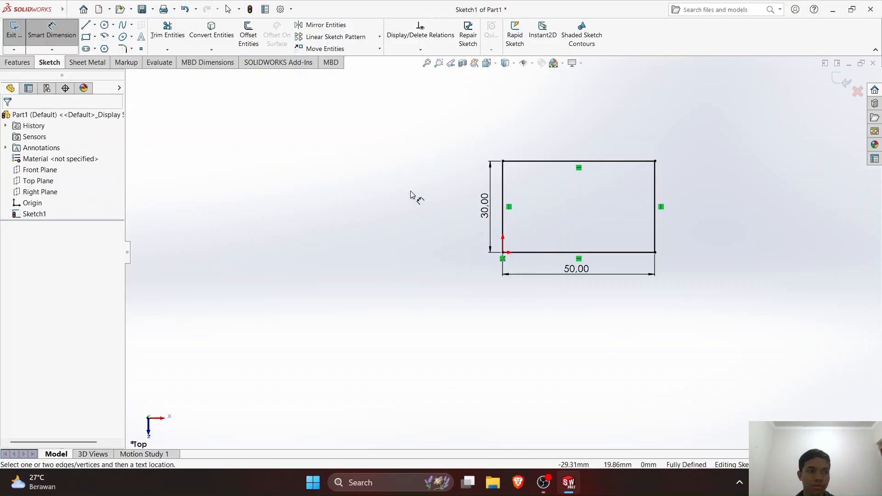
Extrude the 50 × 30 mm rectangle sketch 5 mm into a plate.
left_click(5, 63)
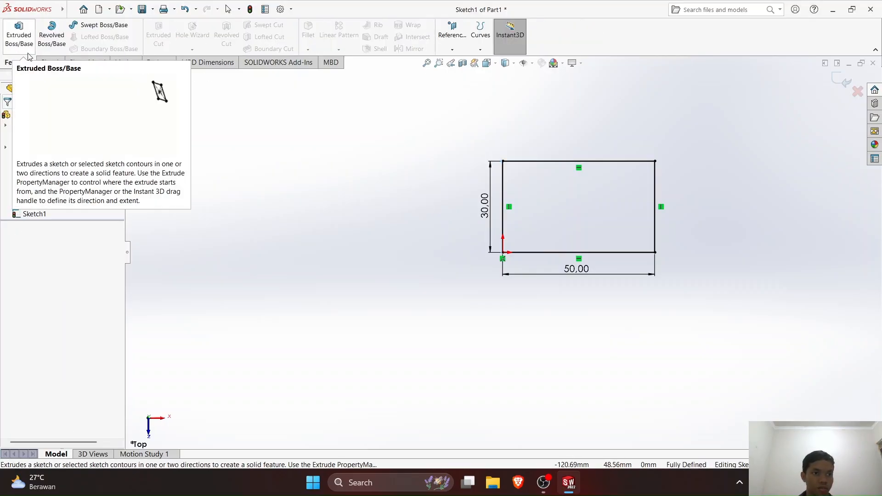
left_click(19, 33)
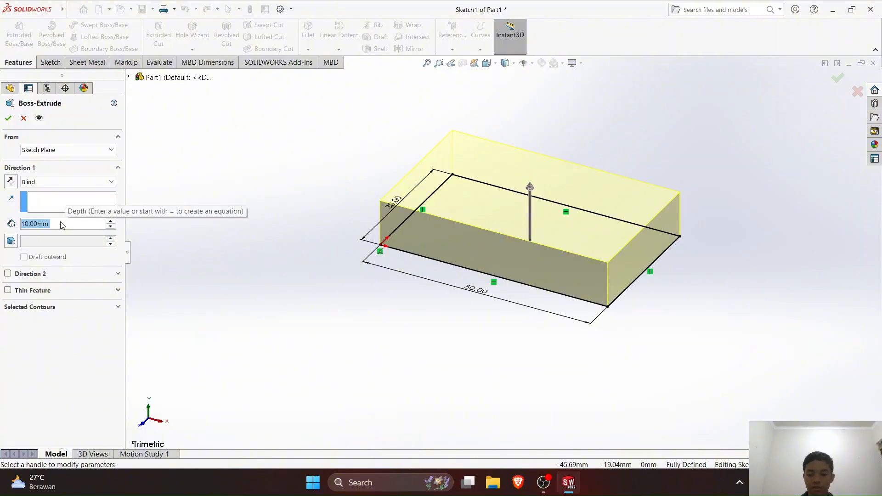
type("5")
key("Return")
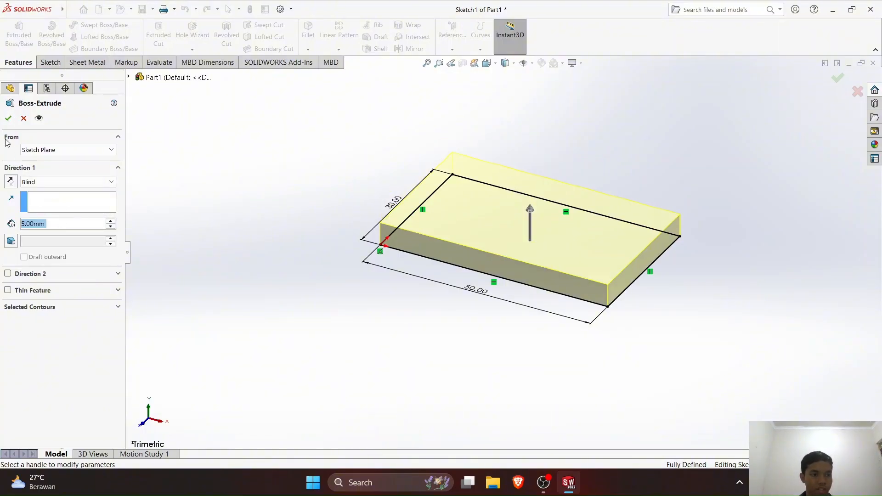
left_click(9, 118)
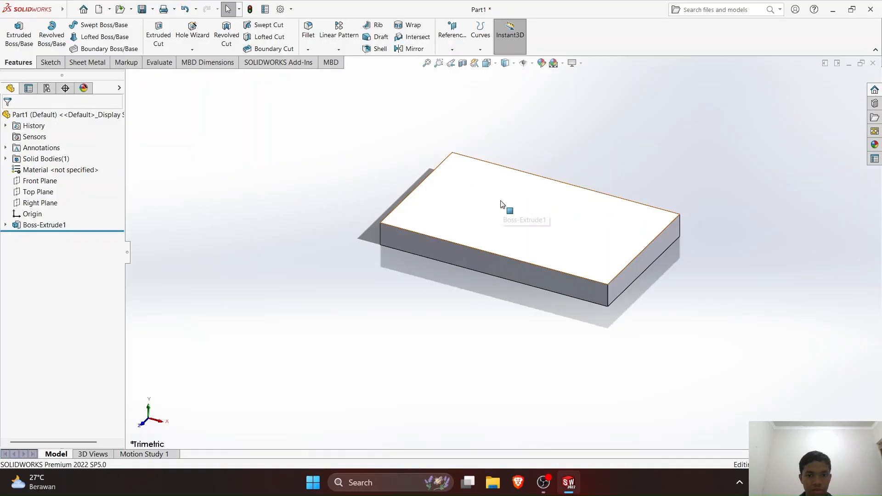
Start a sketch on the plate's top face and add the sketch text BRRR.
left_click(500, 203)
left_click(547, 173)
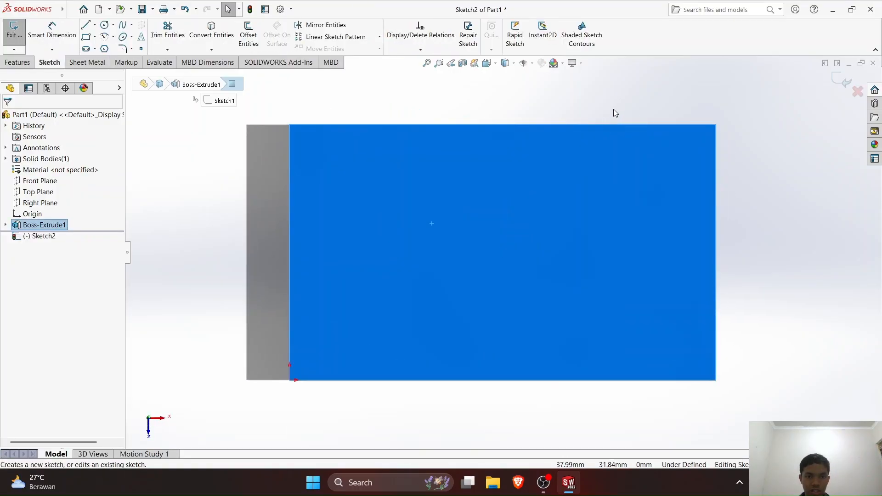
left_click(614, 109)
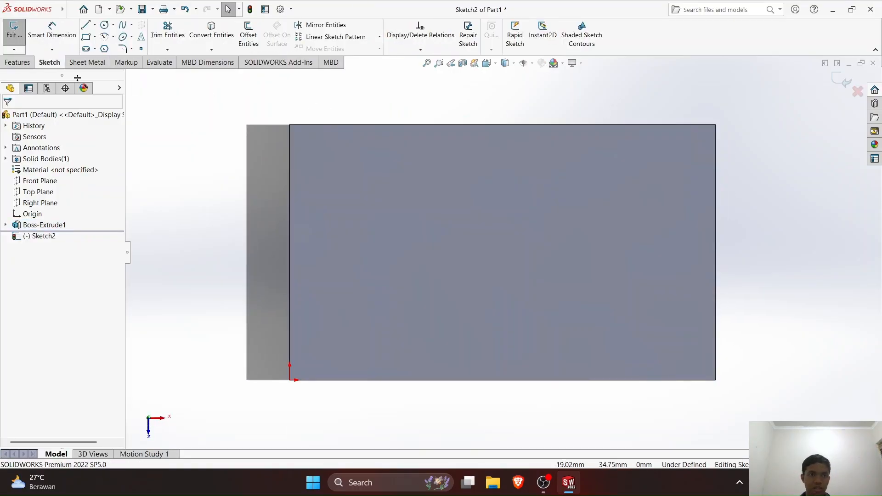
left_click(144, 37)
key("Caps_Lock")
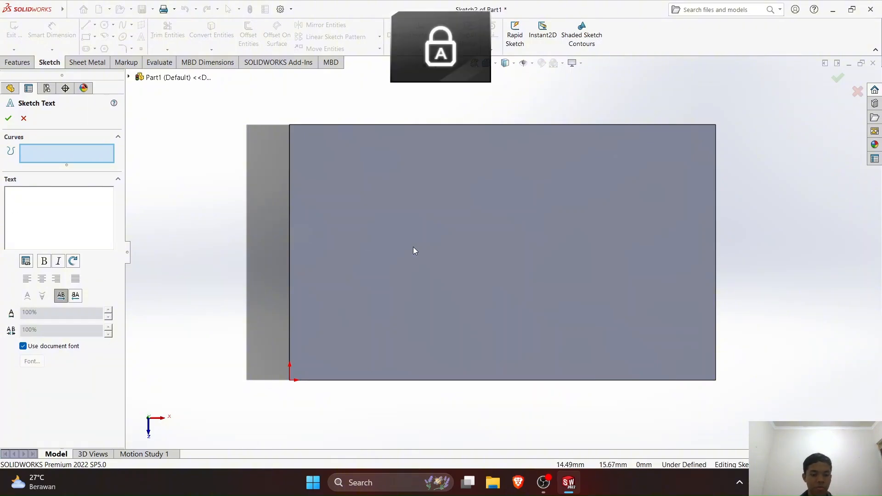
type("BRR")
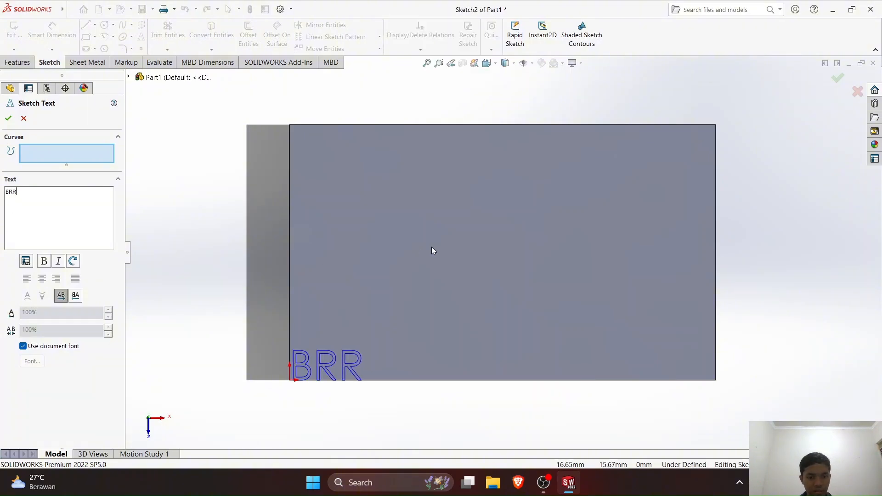
type("R")
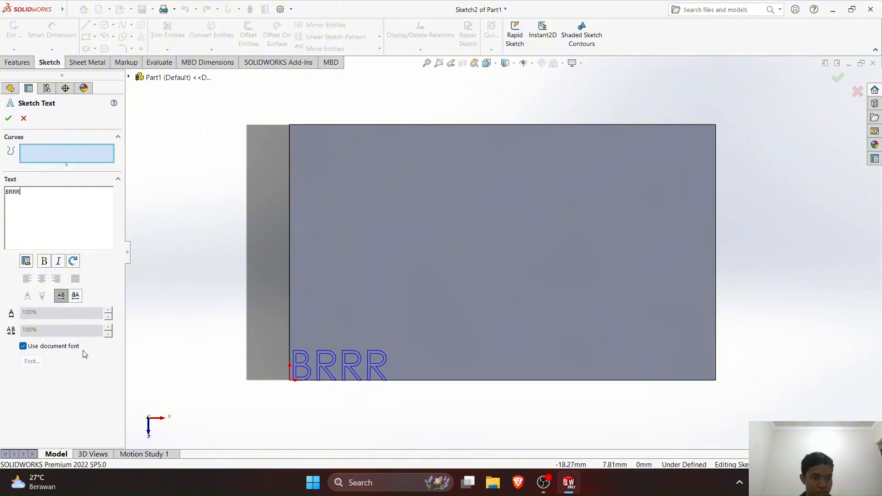
Turn off the document font for the sketch text and try Adobe Gothic Std.
left_click(23, 346)
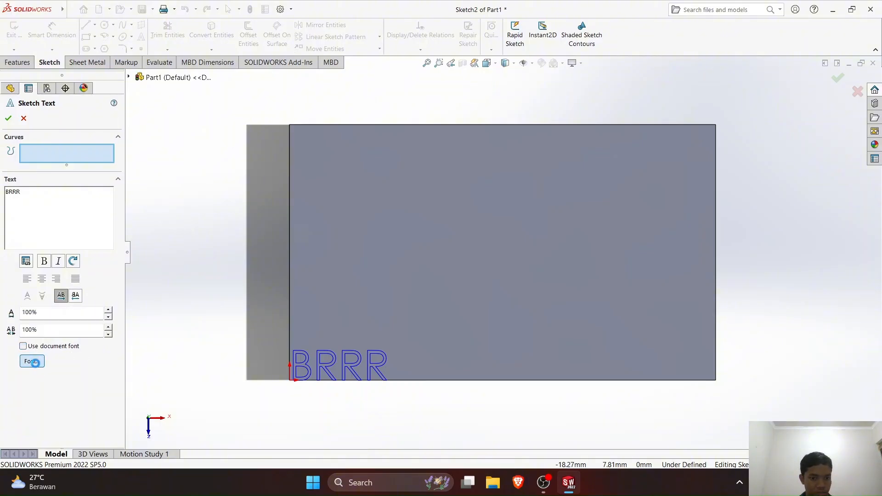
left_click(32, 361)
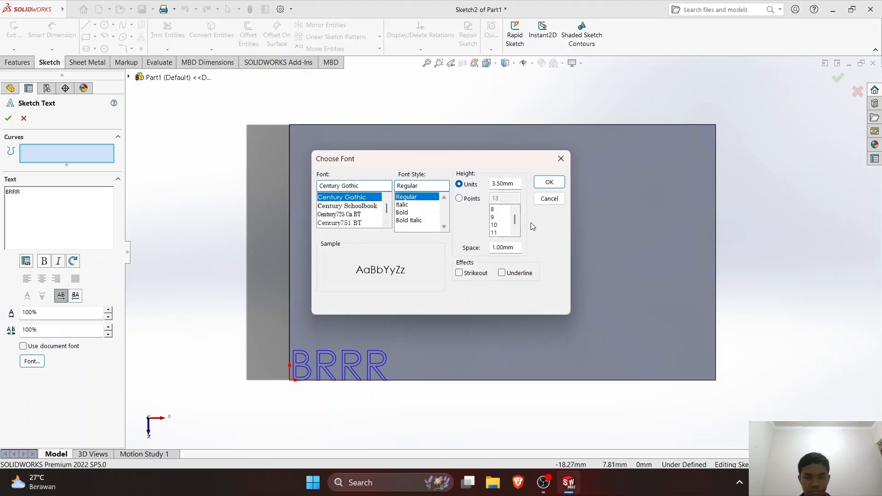
scroll(362, 216, "down", 6)
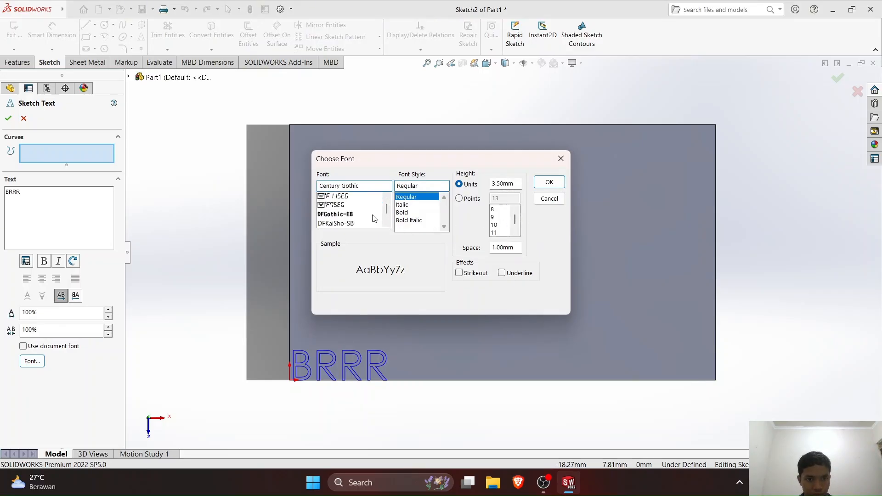
scroll(374, 219, "down", 3)
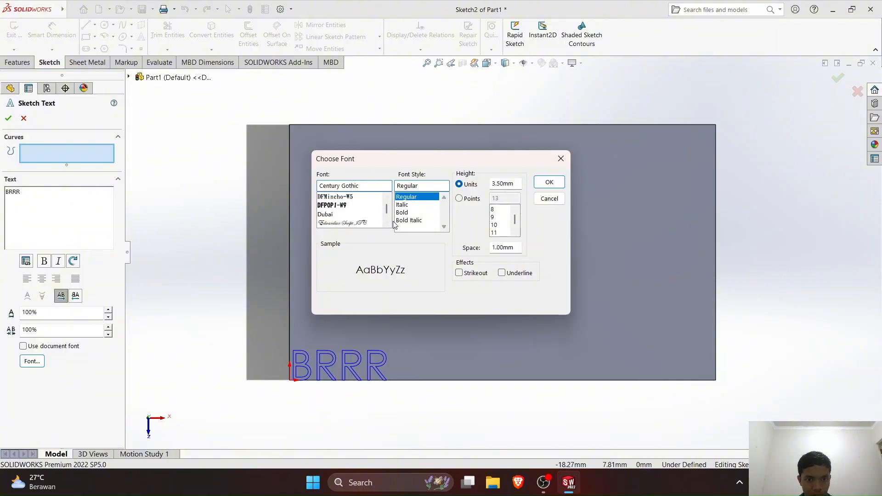
scroll(366, 218, "up", 12)
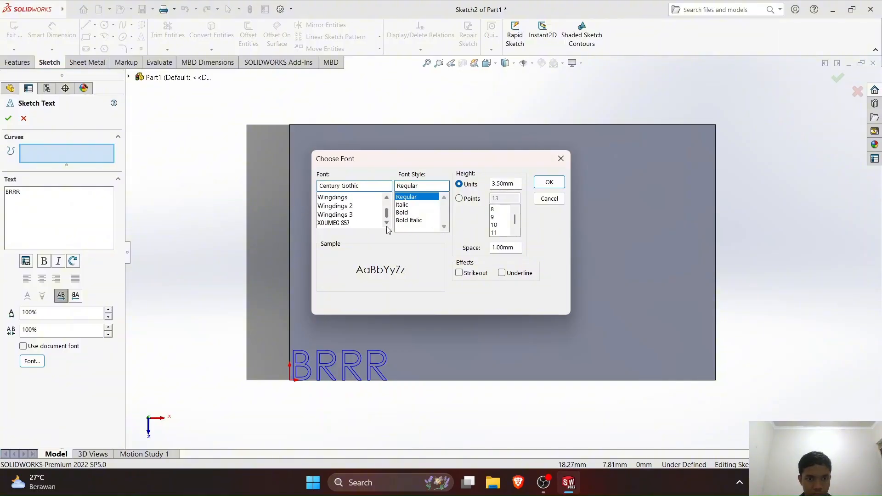
scroll(362, 218, "up", 3)
left_click(351, 219)
scroll(349, 221, "up", 3)
left_click(345, 221)
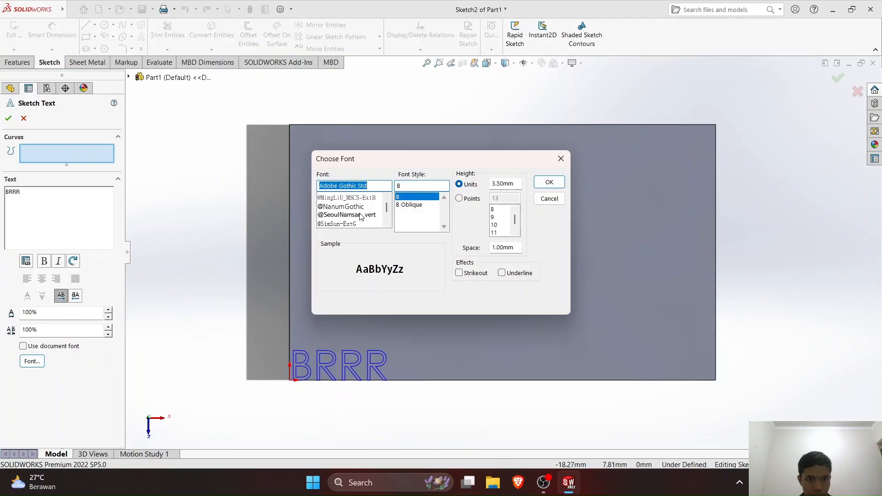
Preview the Arial Rounded MT and DFPOP1-W9 fonts for the sketch text.
scroll(341, 225, "up", 3)
scroll(349, 216, "down", 5)
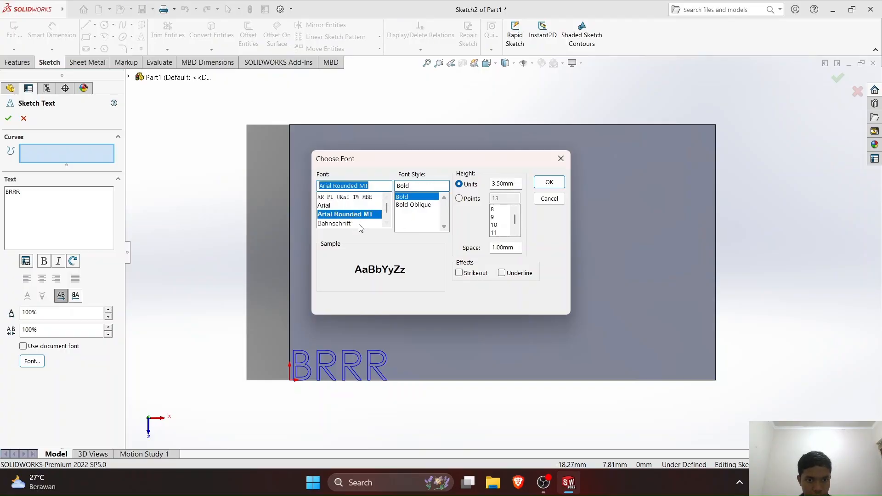
left_click(360, 223)
scroll(356, 219, "down", 3)
left_click(351, 215)
scroll(350, 216, "down", 3)
left_click(347, 214)
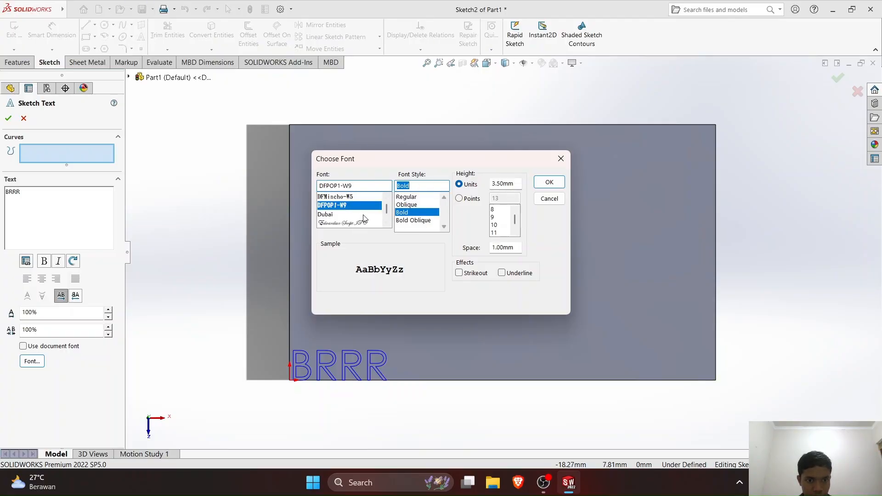
Apply the Geometr415 Blk BT font to the sketch text with a height of 24 points.
scroll(342, 212, "down", 3)
left_click(340, 207)
scroll(349, 214, "down", 5)
left_click(349, 197)
left_click(458, 198)
double_click(505, 198)
type("24")
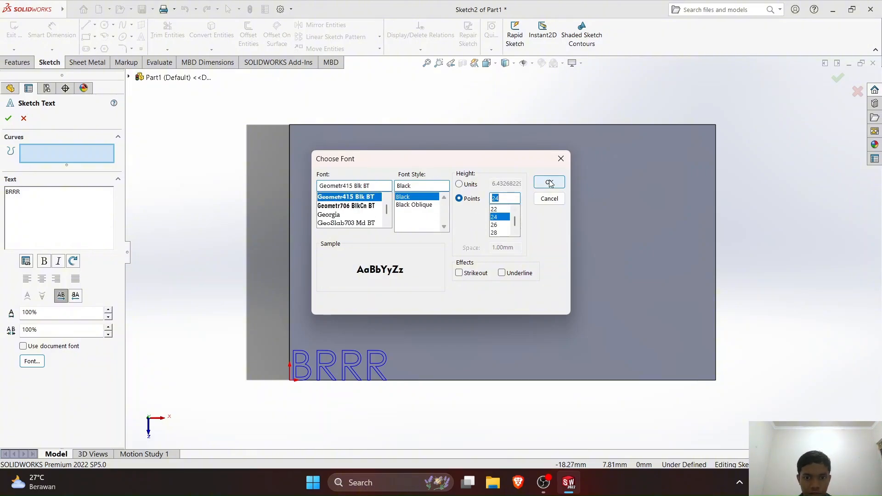
left_click(494, 225)
left_click(550, 182)
Increase the sketch text's height to 48 points.
left_click(32, 361)
left_click(494, 225)
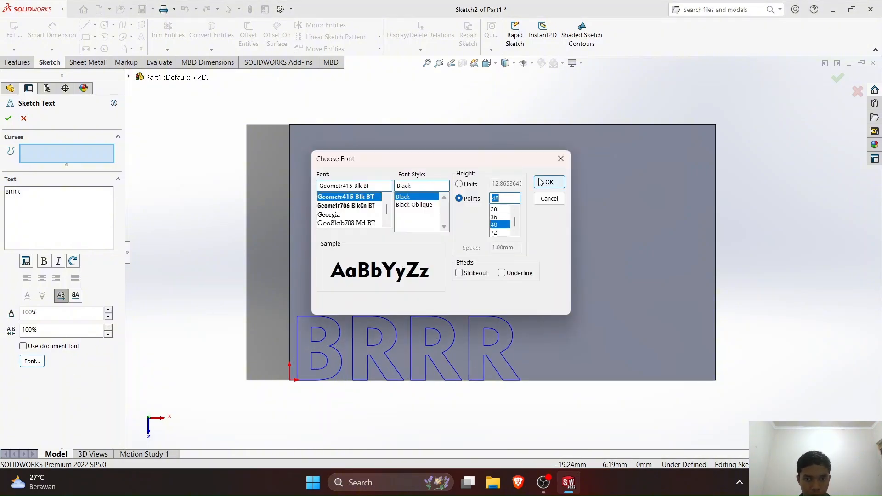
left_click(547, 183)
Try the DFPOP1-W9 and Geometr706 BlkCn BT fonts on the sketch text.
left_click(29, 363)
scroll(354, 212, "up", 5)
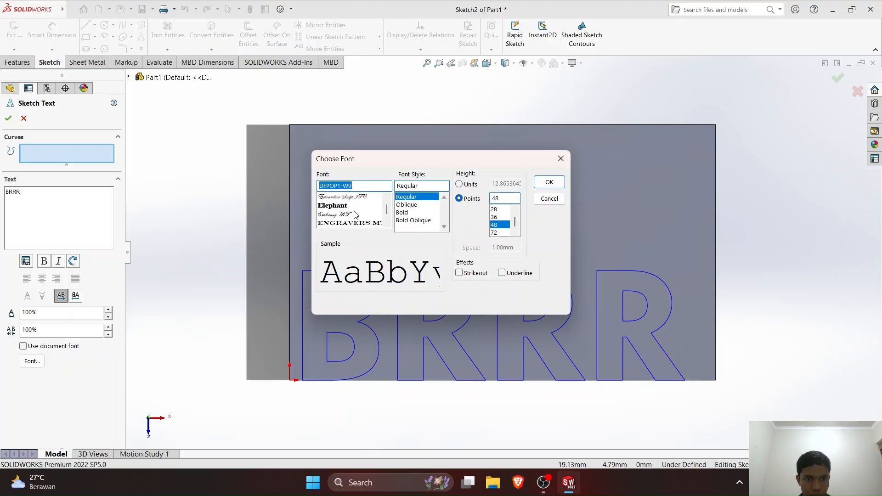
left_click(547, 182)
left_click(32, 361)
scroll(354, 212, "down", 2)
left_click(350, 223)
left_click(550, 181)
Give the BRRR text a wide bold sans-serif font and accept the sketch text.
left_click(31, 361)
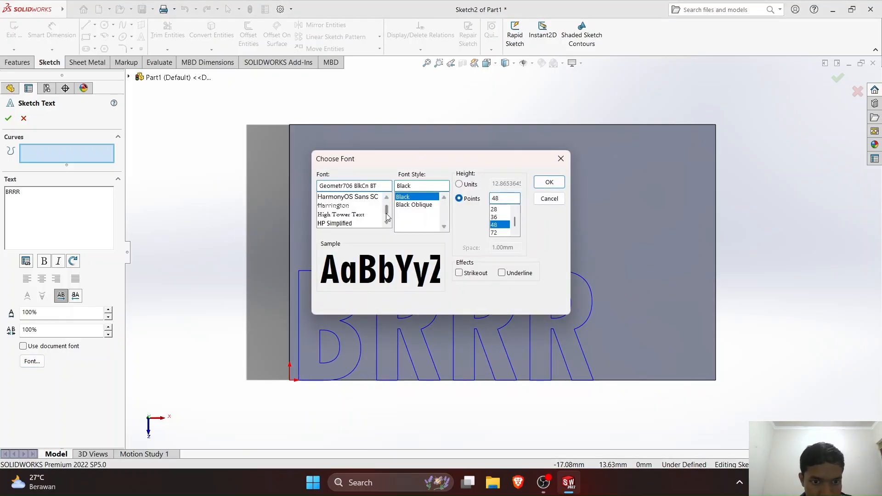
scroll(372, 219, "down", 5)
left_click(349, 206)
left_click(549, 182)
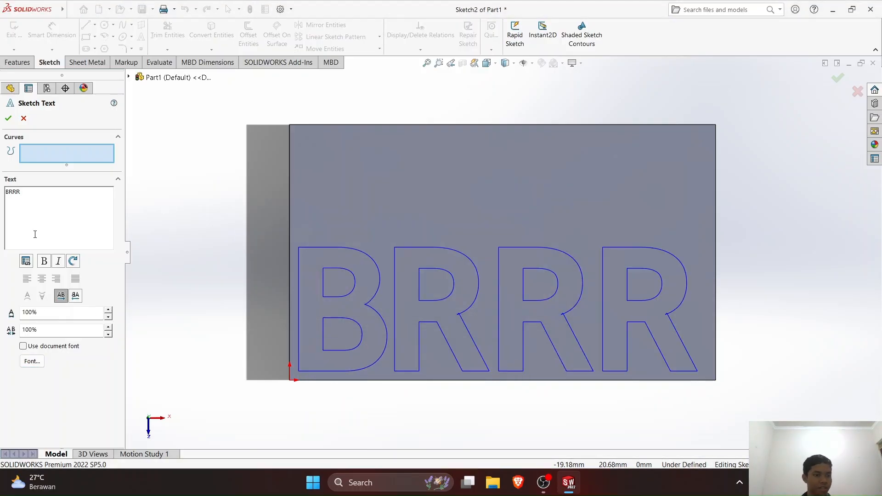
left_click(8, 118)
Dimension the text's anchor point 7 mm from the plate's lower edge and 0.5 mm from its left edge.
right_click_drag(228, 299, 229, 276)
left_click(310, 312)
left_click(322, 380)
left_click(305, 354)
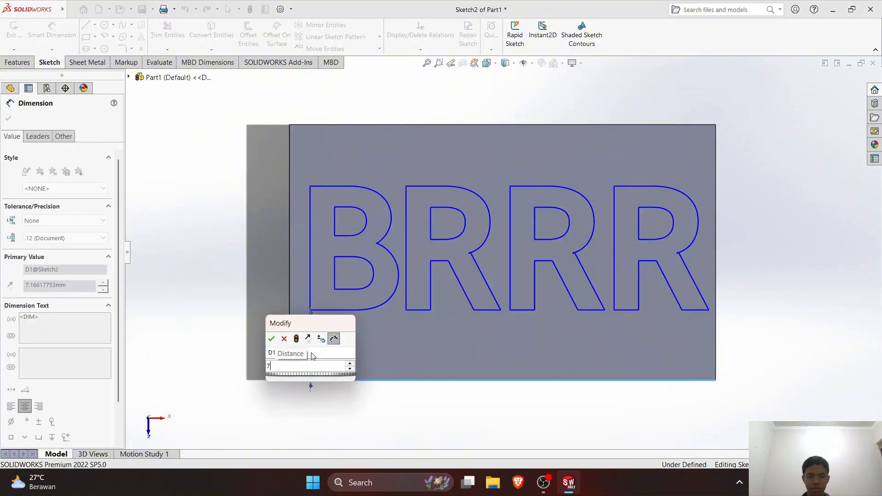
key("Return")
left_click(290, 324)
left_click(303, 158)
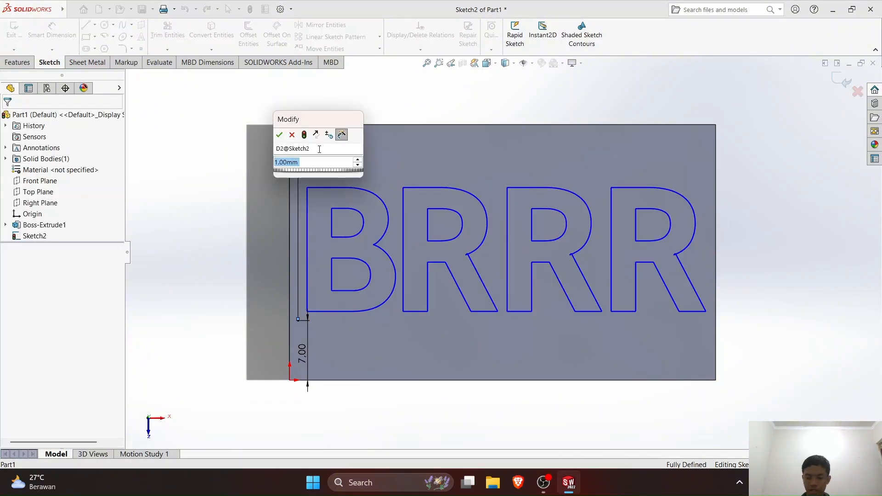
type("0.5")
key("Return")
Extrude the BRRR text 5 mm up from the plate's top face.
left_click(17, 62)
left_click(18, 35)
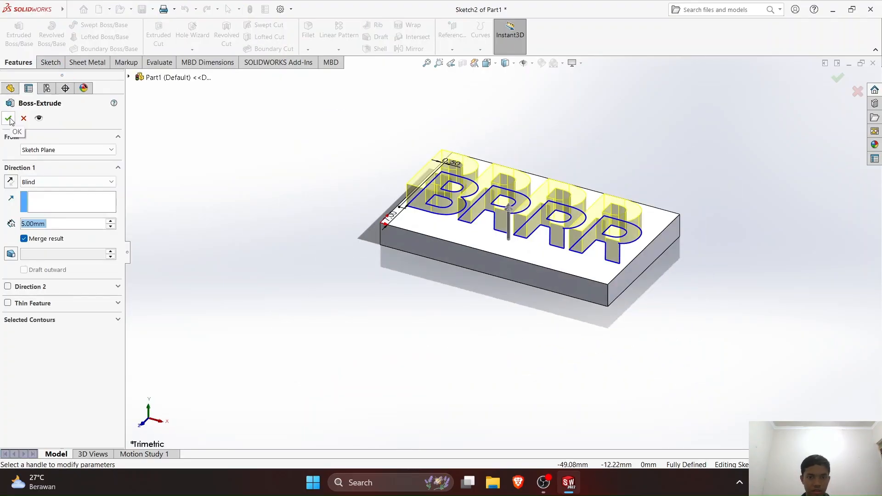
left_click(7, 118)
Start a sketch on the plate's top face and draw a circle about 4.7 mm in diameter near the lower-left corner.
middle_click_drag(257, 331, 441, 233)
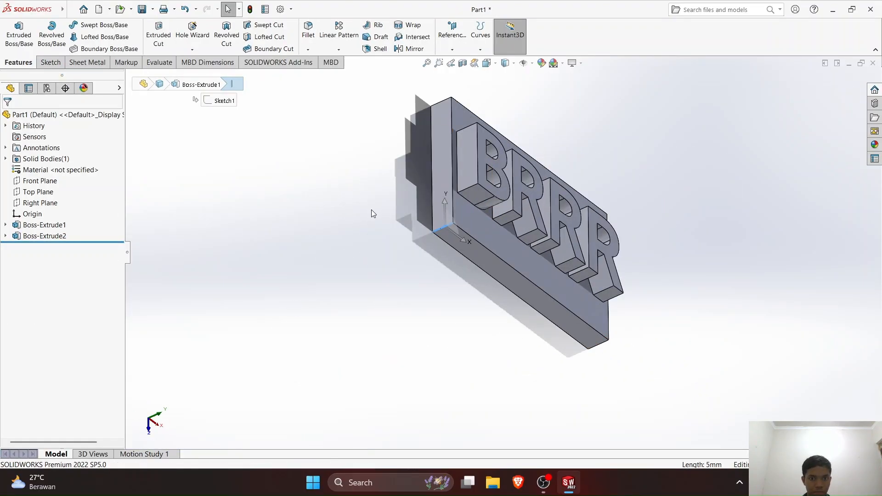
middle_click_drag(371, 210, 415, 235)
left_click(416, 235)
left_click(436, 205)
key("s")
left_click(313, 358)
key("Escape")
key("s")
left_click(303, 369)
left_click_drag(329, 342, 339, 359)
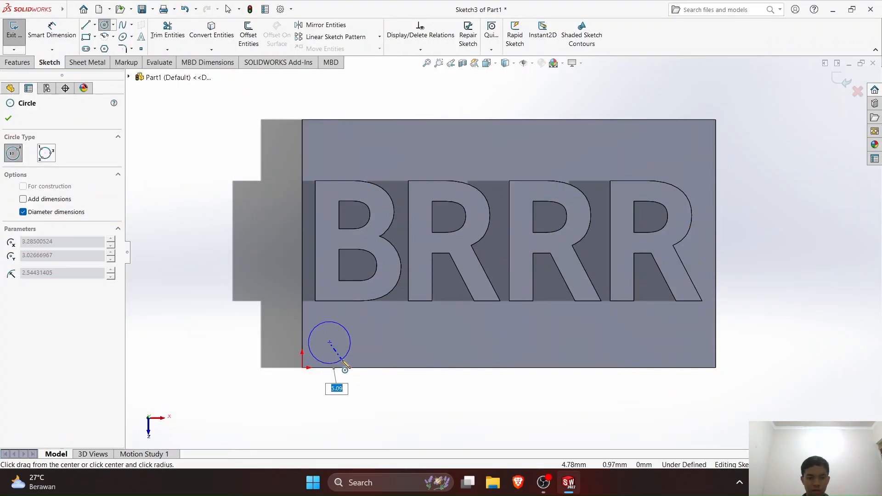
Dimension the corner circle's diameter as 3 mm.
left_click(51, 31)
left_click(311, 339)
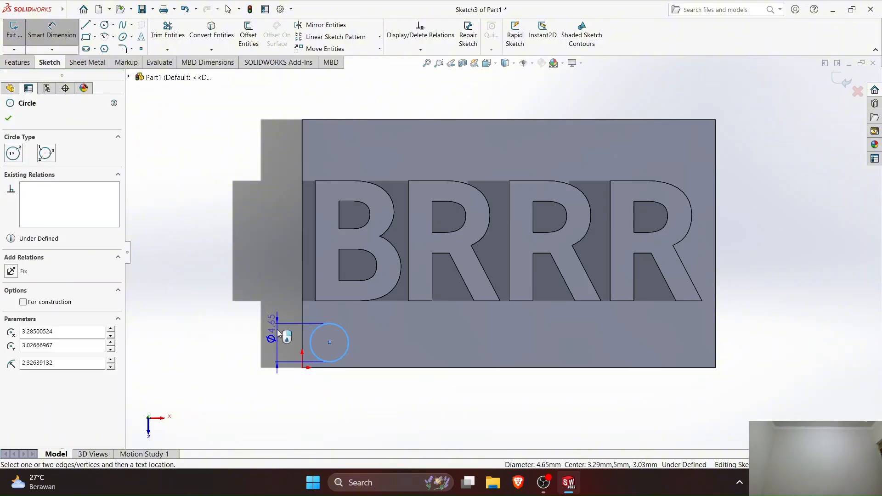
left_click(268, 335)
type("3")
key("Return")
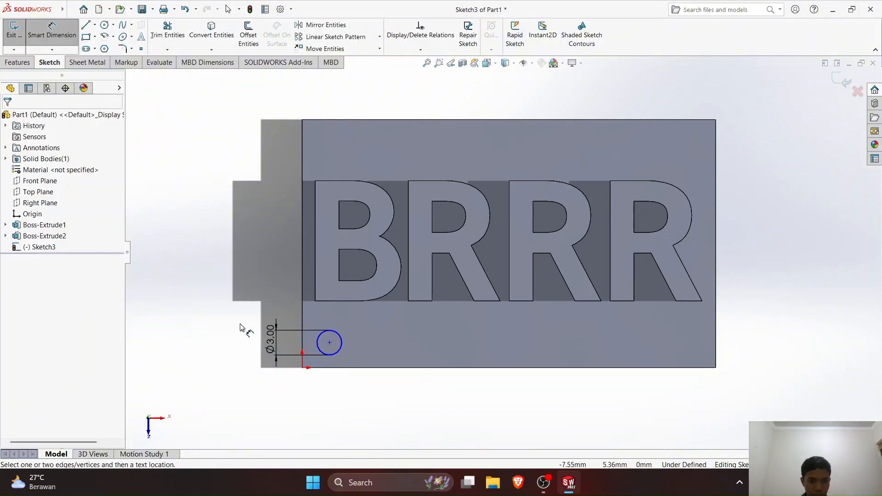
Dimension the circle's centre 3 mm from the plate's lower edge and 3 mm from its left edge.
left_click(330, 342)
left_click(350, 367)
left_click(358, 355)
type("3.02666967mm")
key("Return")
left_click(327, 343)
left_click(302, 338)
left_click(315, 317)
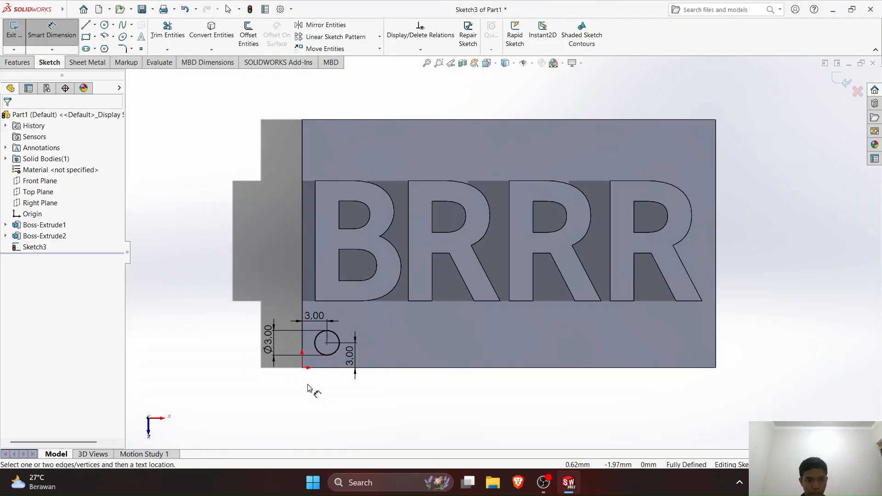
Change the circle's diameter to 5 mm and both of its edge distances to 4 mm.
left_click(17, 63)
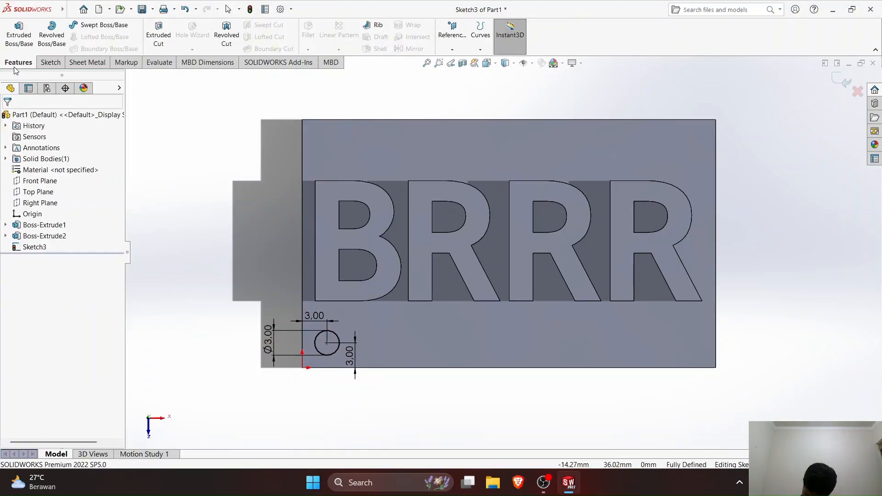
double_click(268, 335)
type("5")
key("Return")
double_click(353, 356)
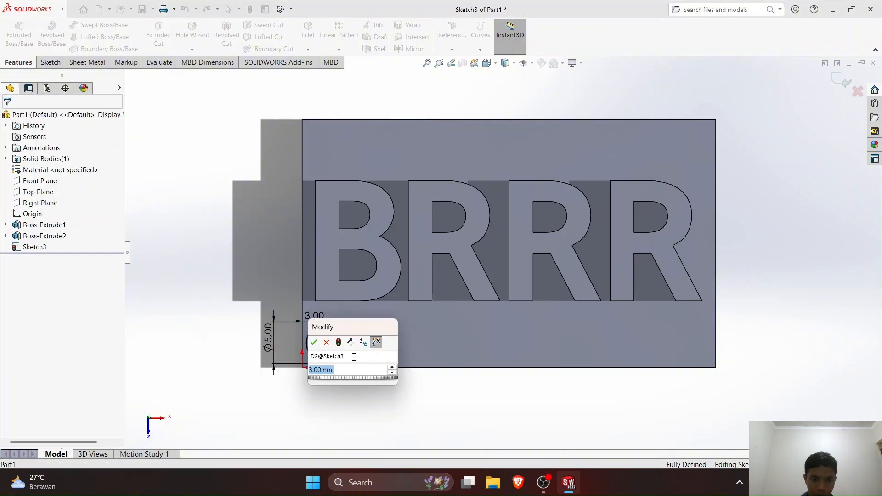
type("4")
key("Return")
double_click(321, 307)
type("4")
key("Return")
Cut the 5 mm circle through the plate at the lower-left corner.
left_click(158, 35)
left_click(44, 182)
left_click(37, 197)
left_click(12, 118)
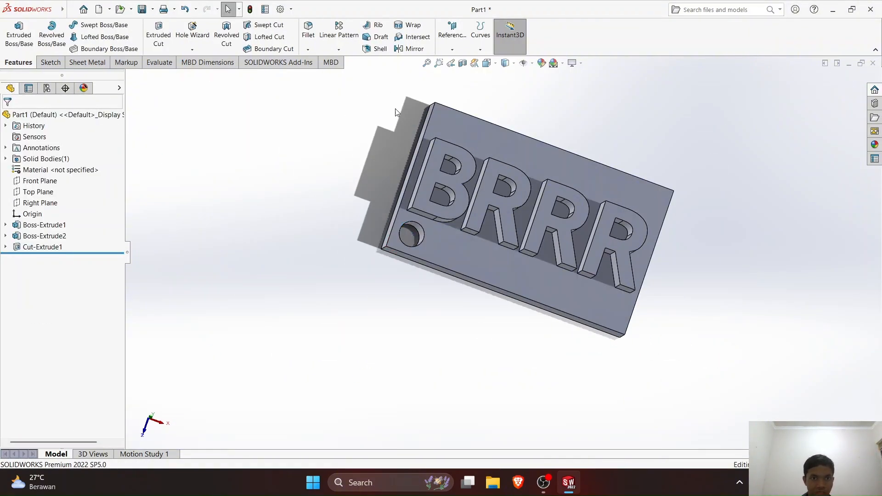
Undo the hole cut and relocate the 5 mm circle to the plate's upper-left corner, 4 mm from both edges.
left_click(308, 50)
key("ctrl+z")
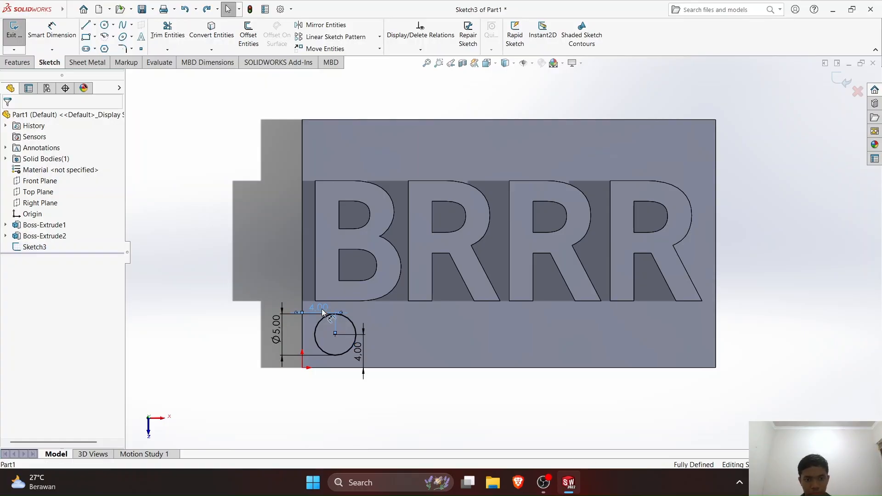
key("ctrl+z")
left_click(335, 336)
key("ctrl+y")
key("ctrl+y")
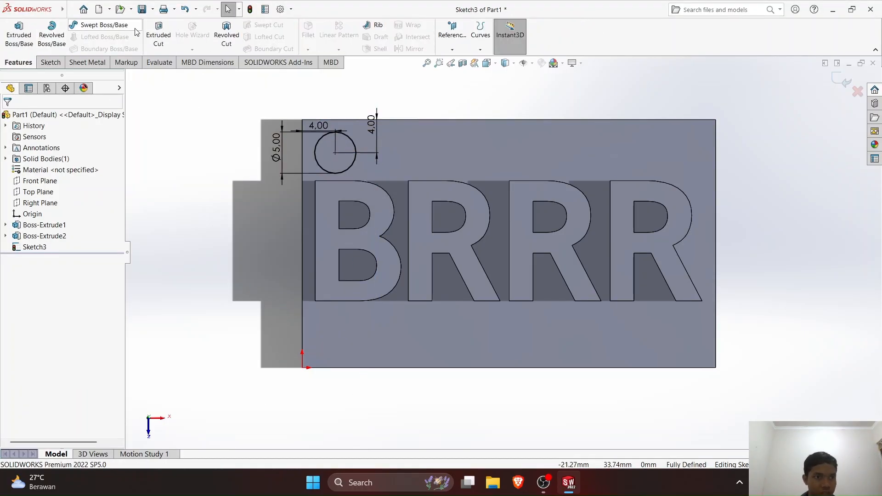
Fillet the plate's short corner edge next to the hole.
middle_click_drag(199, 149, 248, 175)
left_click(350, 154)
left_click(307, 50)
left_click(316, 61)
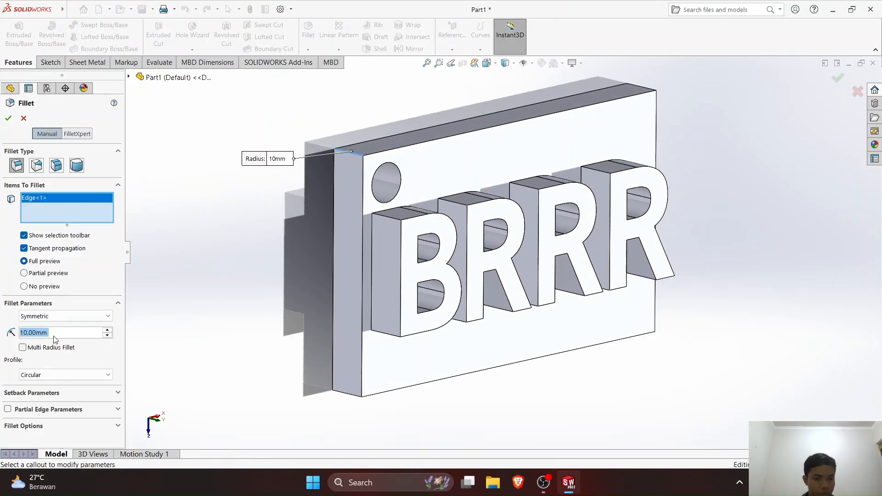
type("5")
key("Return")
Fillet the plate's corner edge diagonally opposite the hole with a 4 mm radius.
key("ctrl+5")
key("ctrl+7")
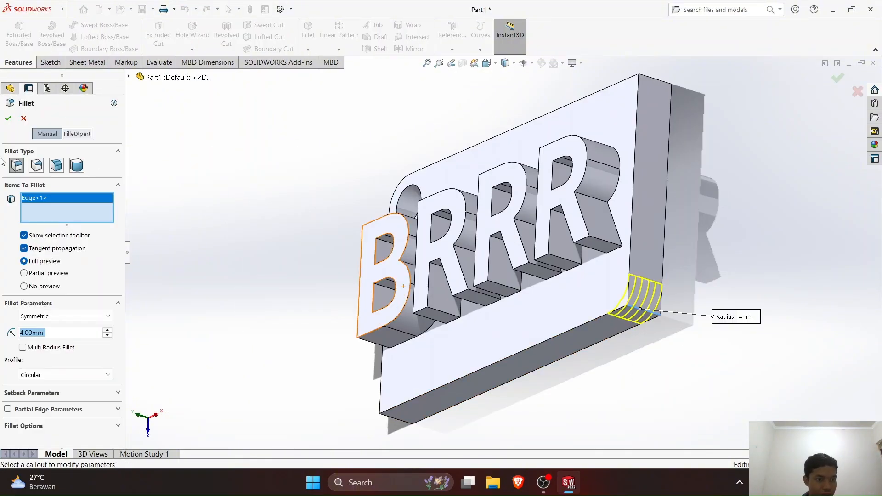
right_click(565, 366)
middle_click_drag(565, 366, 809, 201)
Chamfer the plate's two remaining corner edges, lower-left and upper-right, using the distance-distance type at 5 mm.
left_click(308, 50)
left_click(317, 72)
left_click(365, 354)
middle_click_drag(505, 207, 344, 322)
left_click(626, 208)
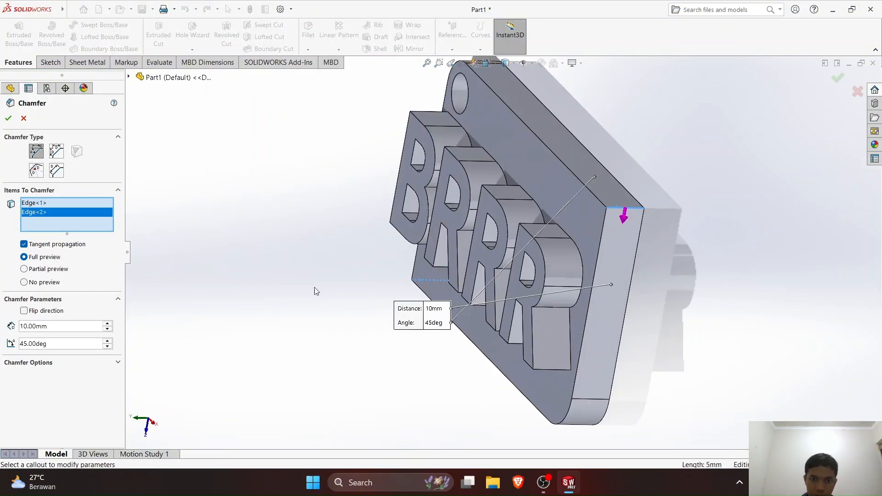
left_click(57, 151)
left_click_drag(53, 328, 20, 328)
type("5")
key("Return")
middle_click_drag(172, 250, 332, 178)
left_click(8, 118)
scroll(473, 227, "up", 3)
middle_click_drag(473, 227, 550, 212)
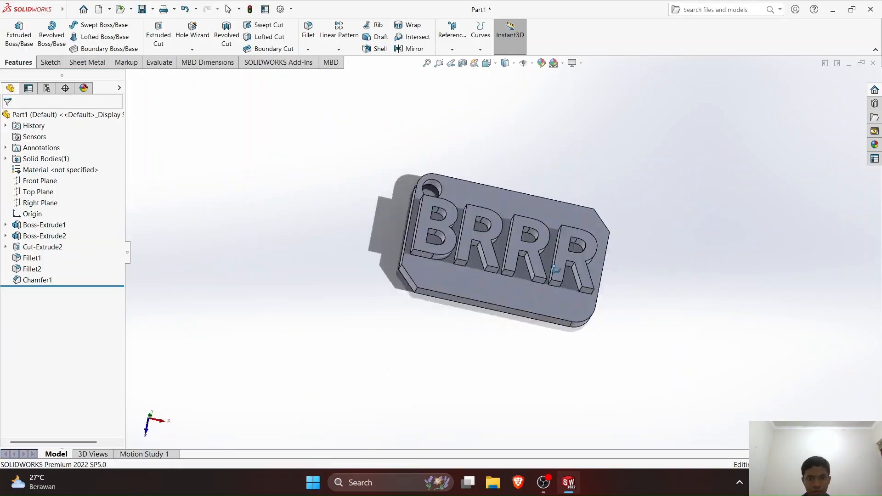
scroll(572, 194, "down", 2)
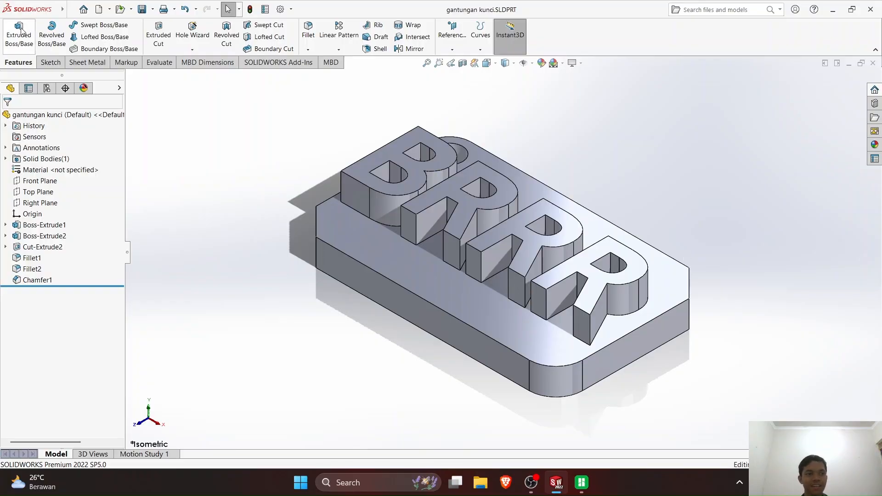
Export the keychain part as the STL file gantungan kunci.STL.
left_click(67, 8)
left_click(88, 130)
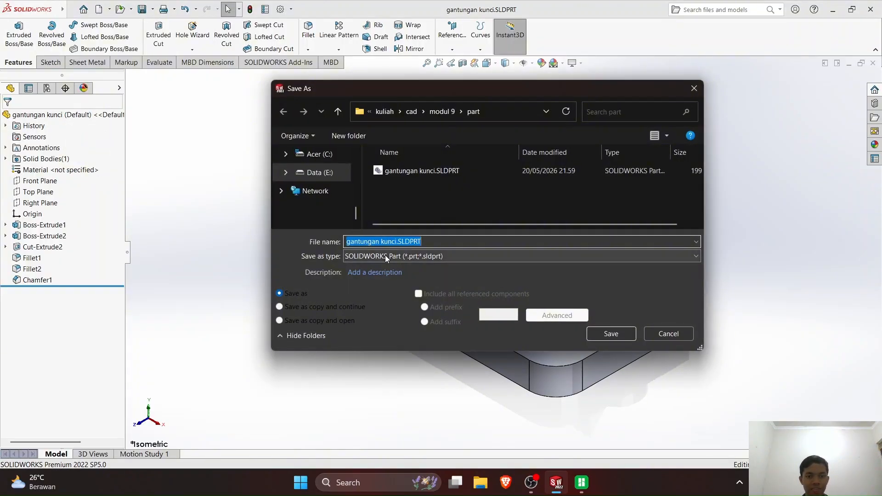
left_click(385, 254)
left_click(380, 262)
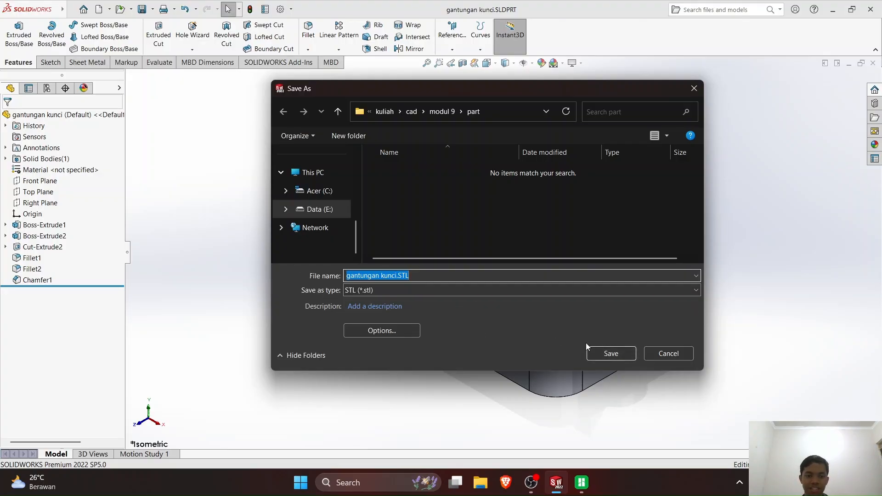
left_click(604, 354)
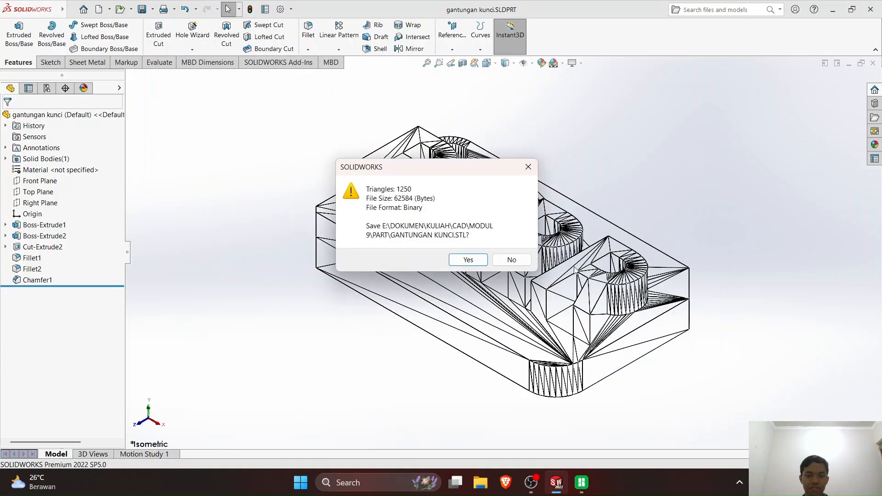
key("Return")
Switch to Bambu Studio and create a new project.
key("alt+Tab")
key("alt+Tab")
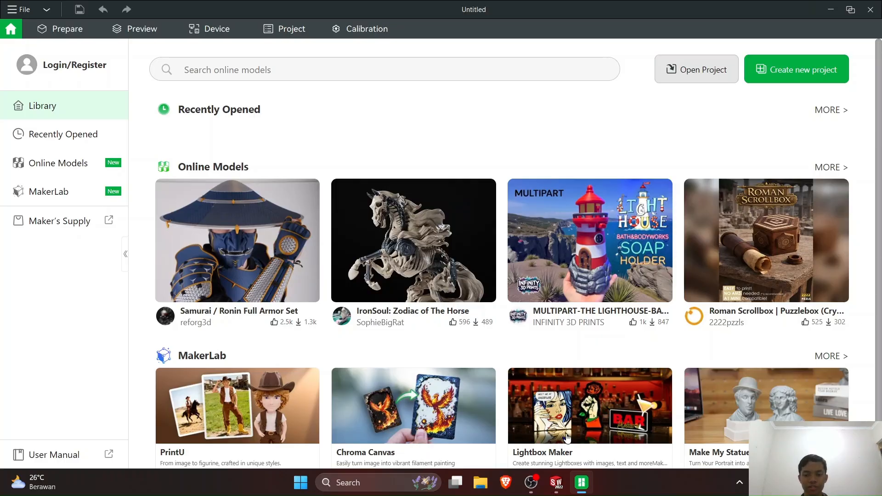
left_click(803, 72)
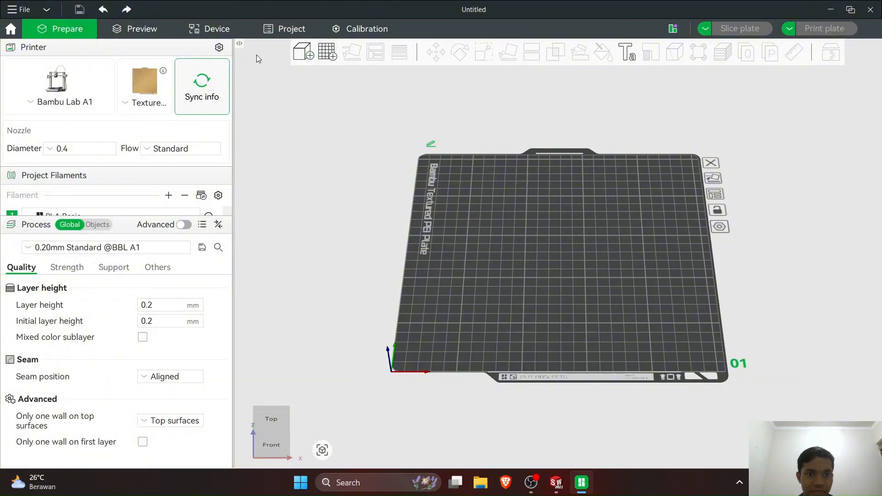
Import gantungan kunci.STL onto the build plate and dismiss the CCleaner notification.
left_click(307, 57)
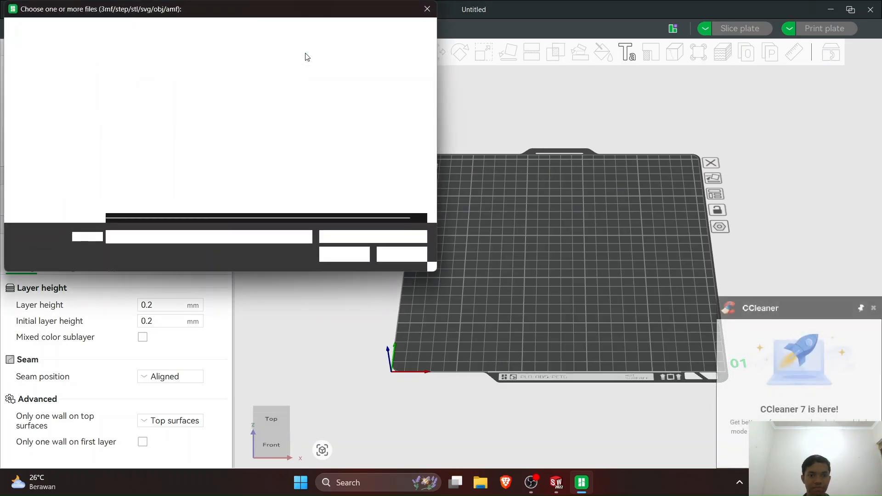
left_click(210, 95)
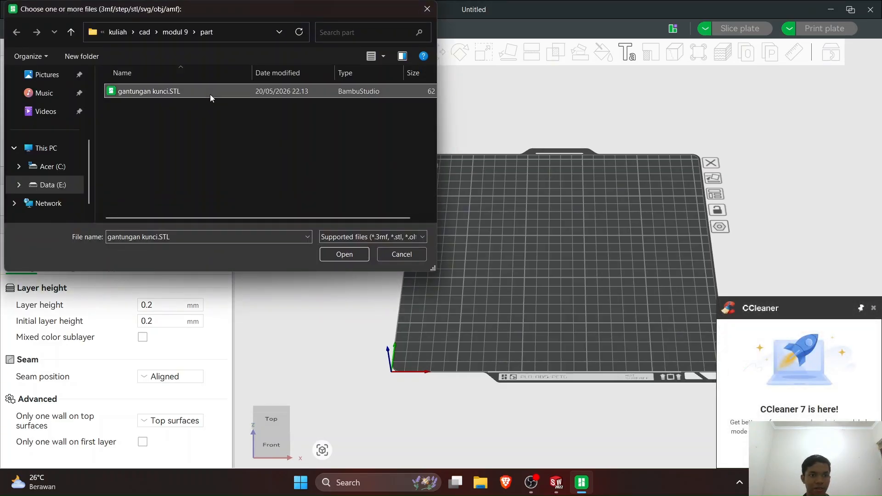
left_click(340, 258)
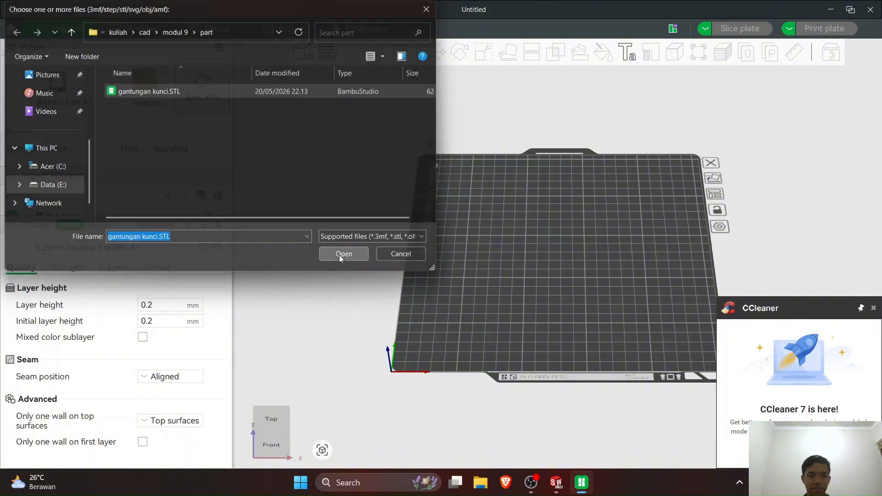
left_click(873, 308)
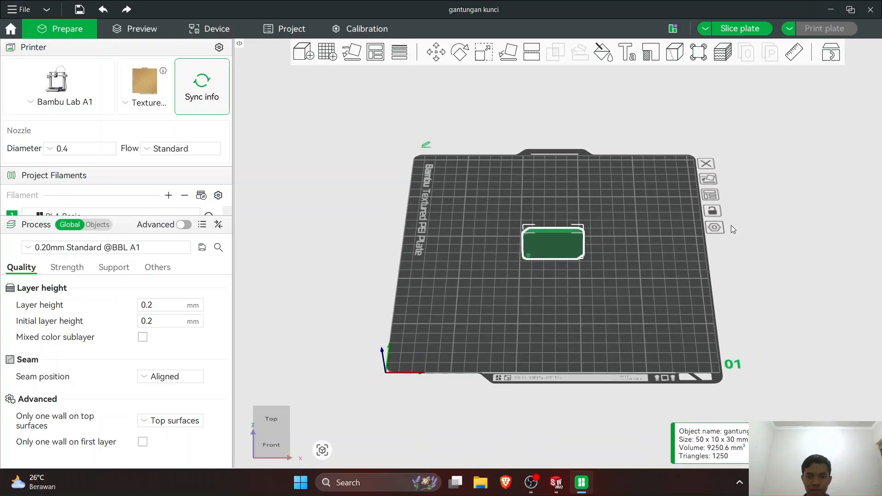
Auto-orient the upright keychain so it lies flat on the build plate with the BRRR text facing up.
left_click_drag(746, 254, 694, 250)
left_click_drag(559, 212, 603, 205)
left_click(565, 246)
left_click(610, 196)
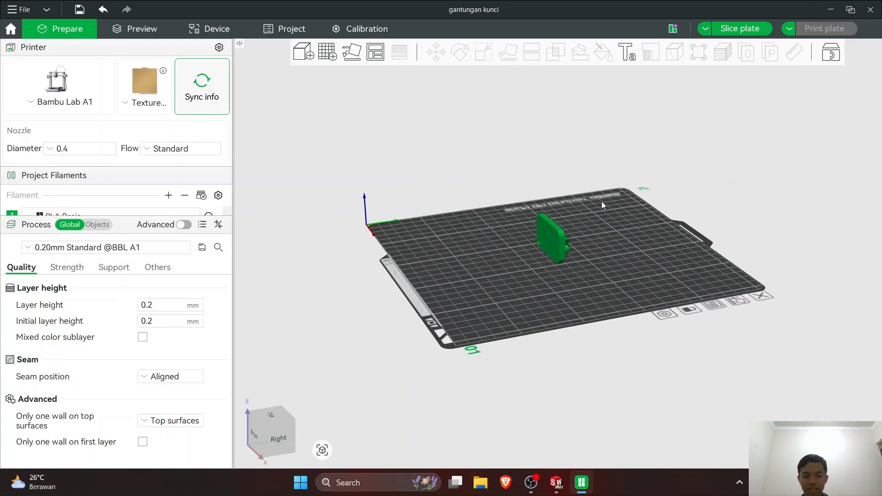
left_click(254, 421)
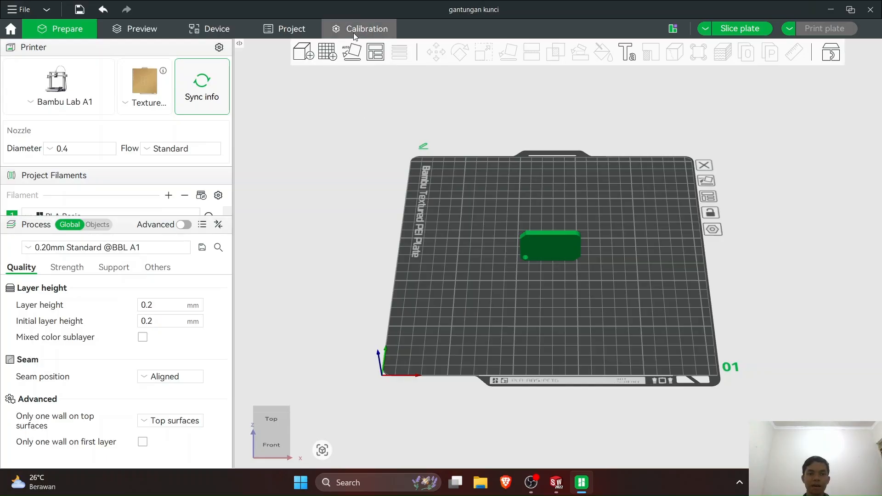
left_click(350, 54)
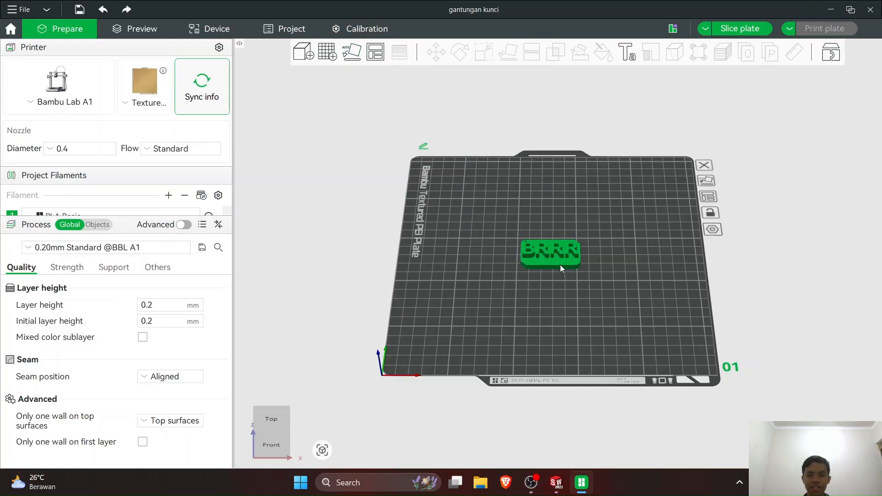
Rotate the keychain freehand to about -59.5° around the Y axis.
left_click(548, 252)
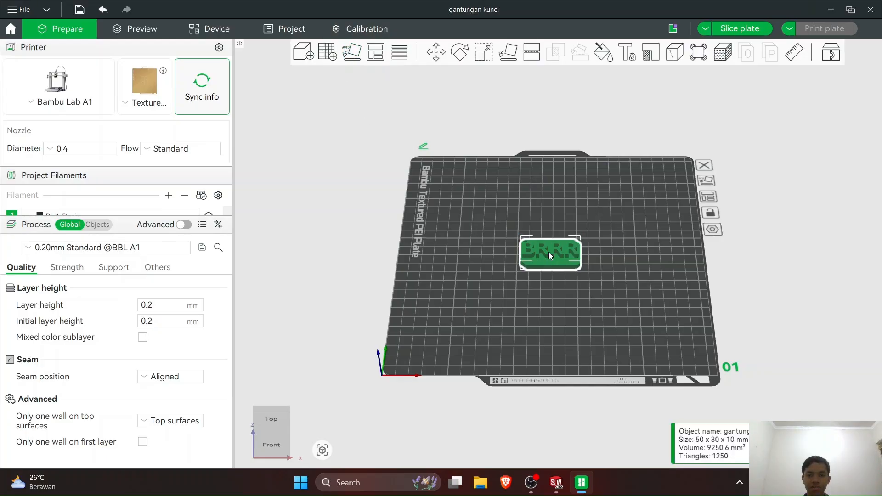
left_click(460, 54)
left_click_drag(549, 169, 418, 257)
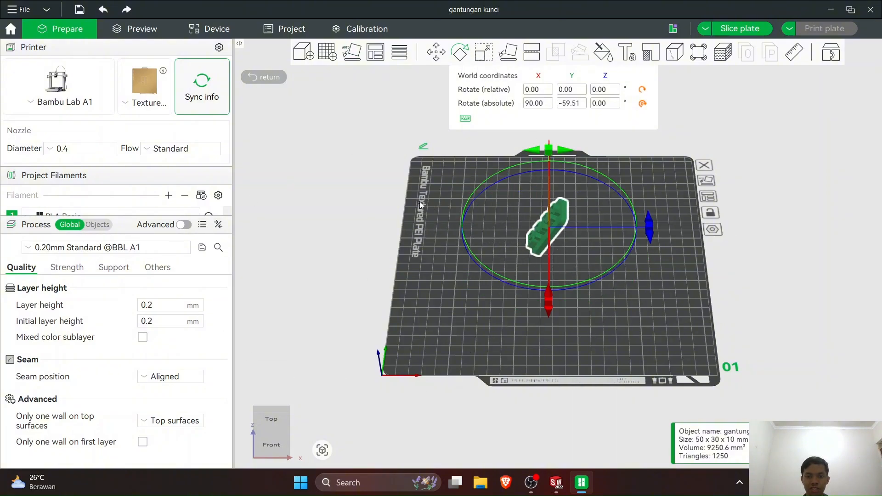
left_click(406, 198)
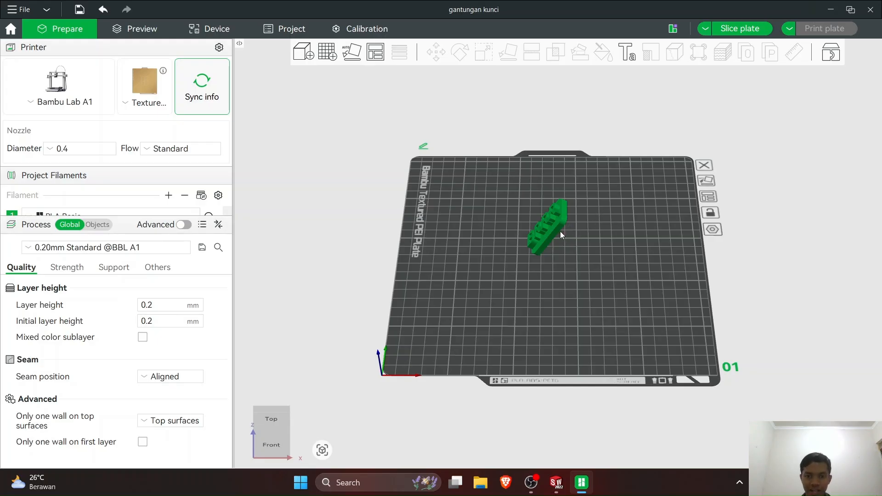
Auto-orient the tilted keychain to lay it flat again, and deselect it.
mouse_move(560, 234)
left_mouse_down()
mouse_move(551, 209)
mouse_move(549, 236)
left_mouse_up()
left_click(346, 59)
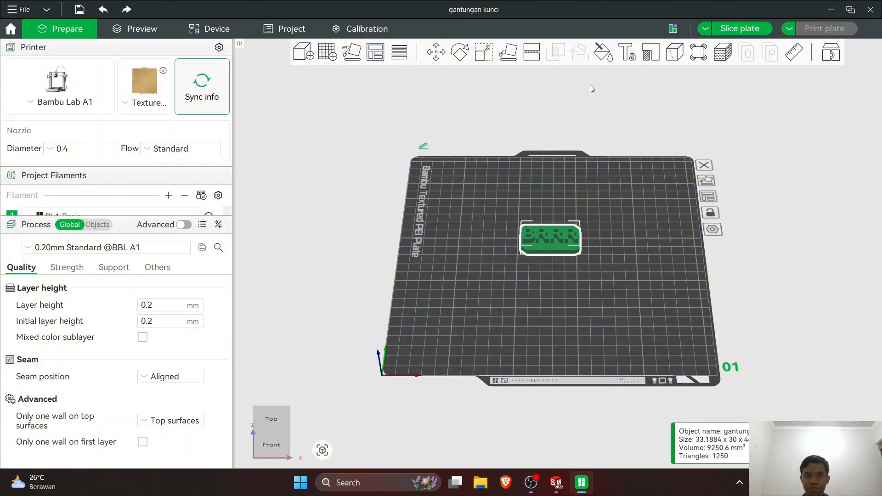
left_click(603, 184)
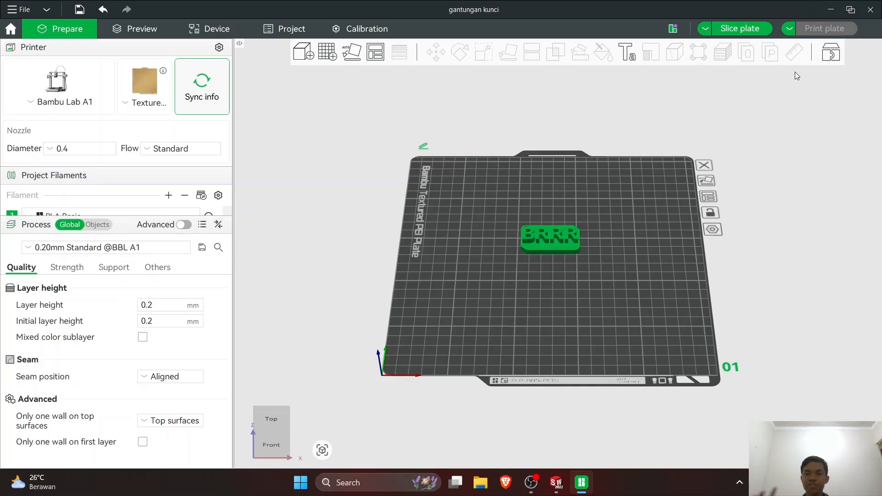
Slice the plate with the default print settings to check its filament and time estimates, and return to print preparation.
left_click(718, 30)
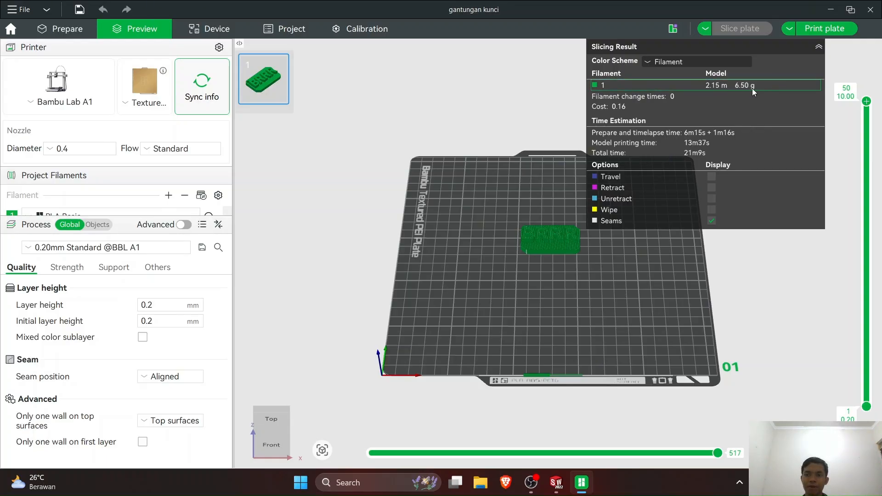
left_click(85, 38)
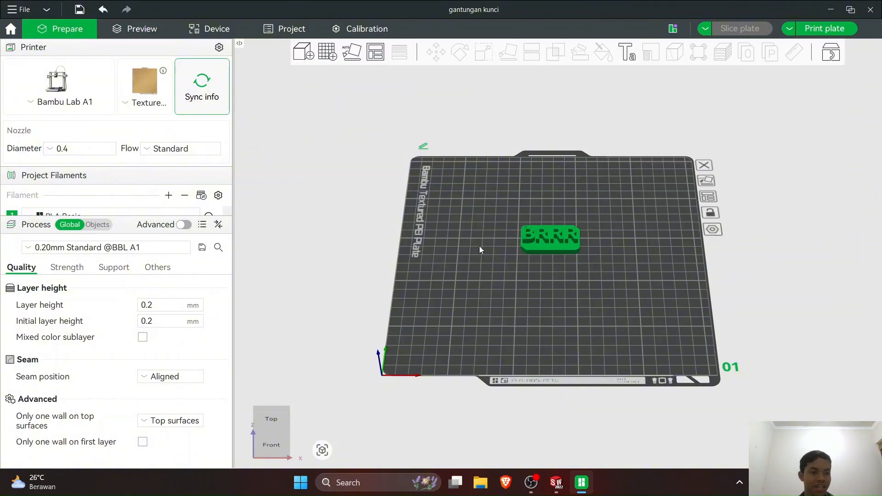
Set the sparse infill density to 95% in the strength settings.
left_click(75, 273)
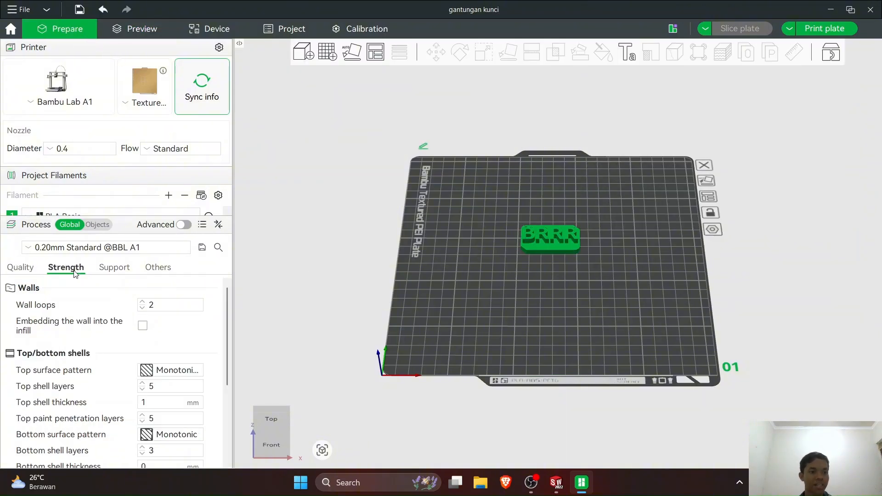
left_click(32, 271)
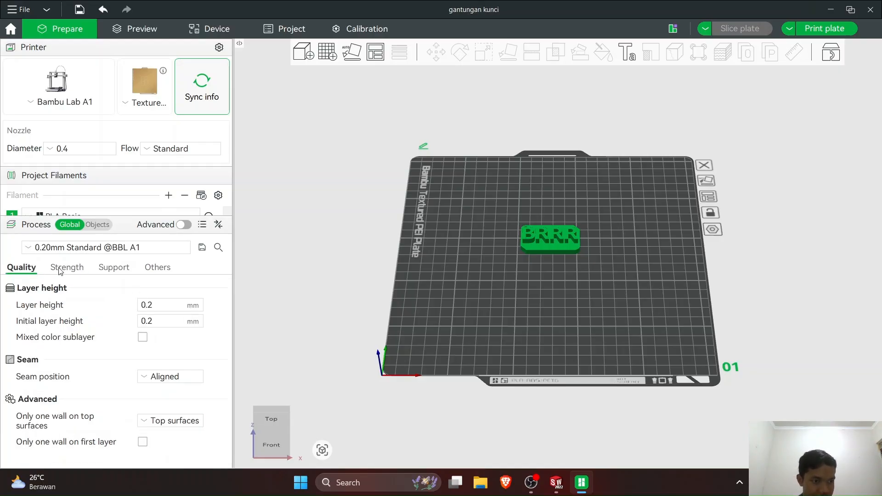
left_click(59, 272)
scroll(69, 312, "down", 5)
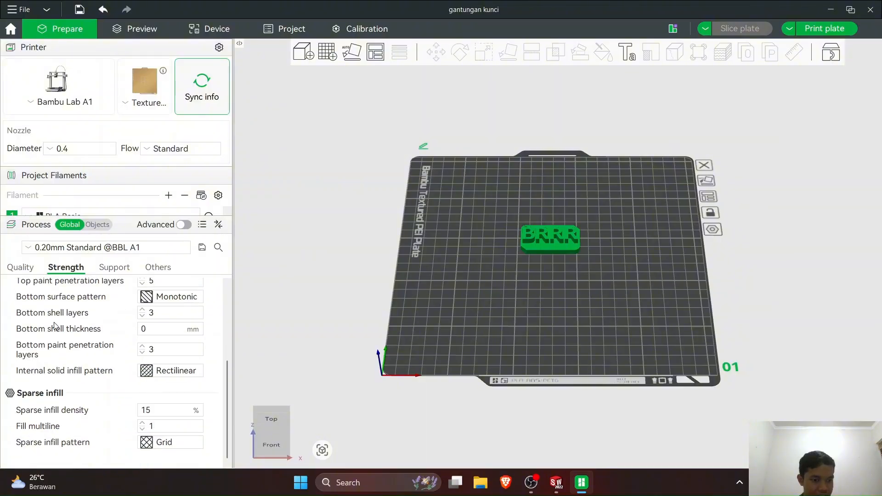
left_click(155, 410)
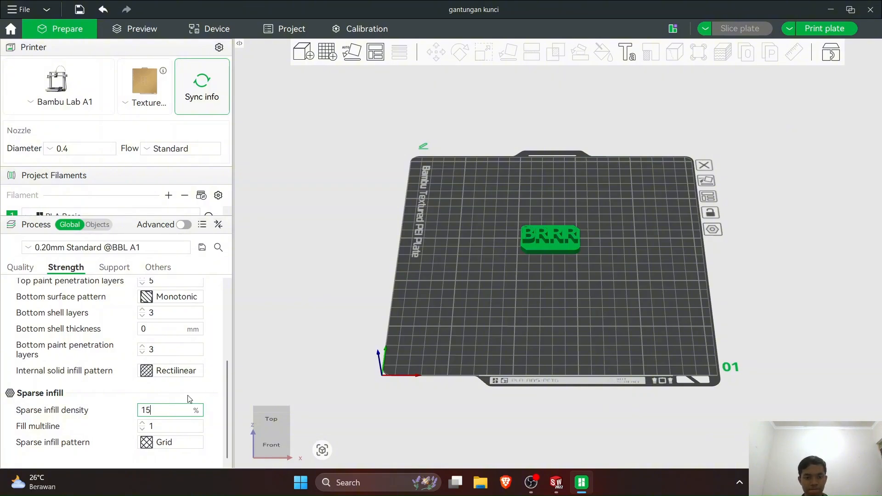
key("ctrl+a")
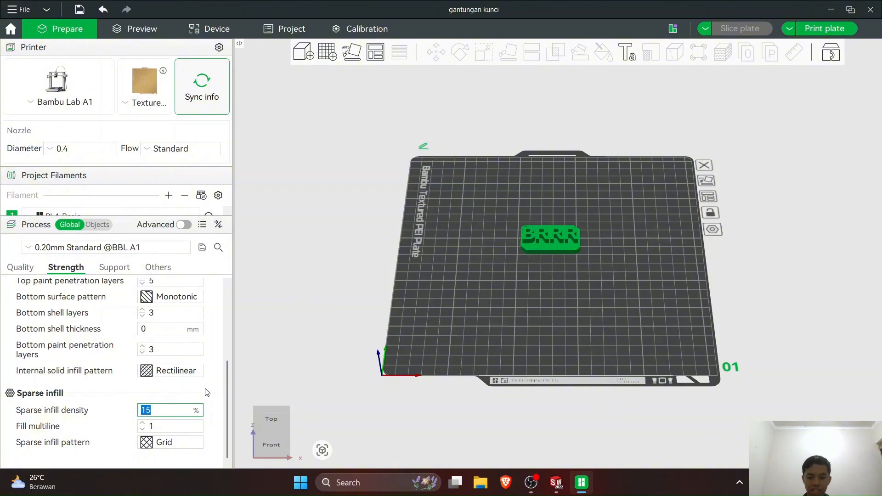
type("95")
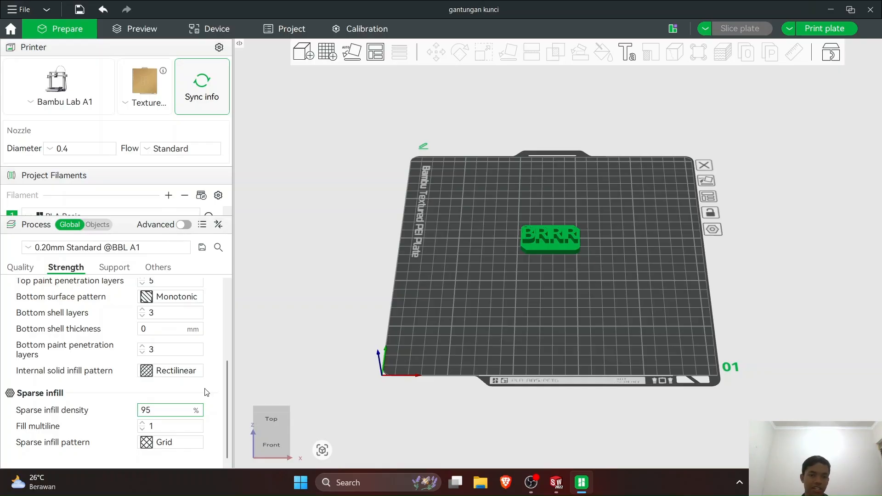
left_click(291, 214)
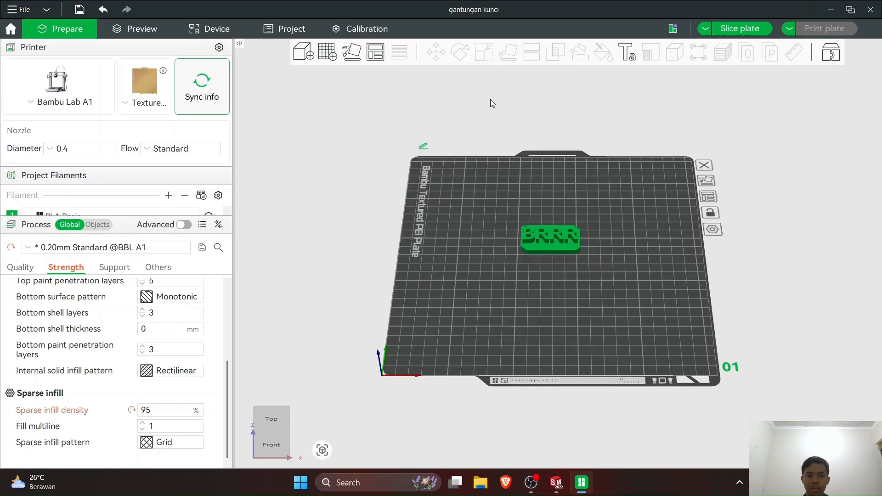
Slice the plate again with the denser infill and inspect the sliced keychain up close from the front and above.
left_click(715, 27)
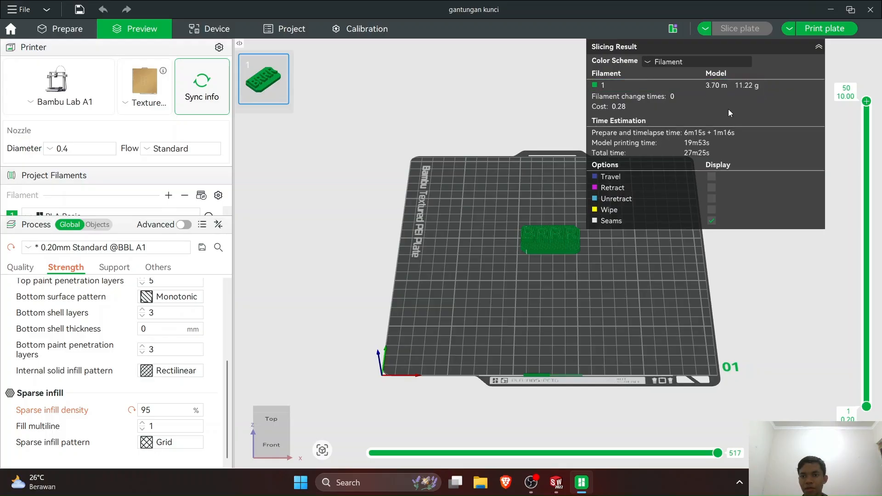
scroll(558, 245, "up", 2)
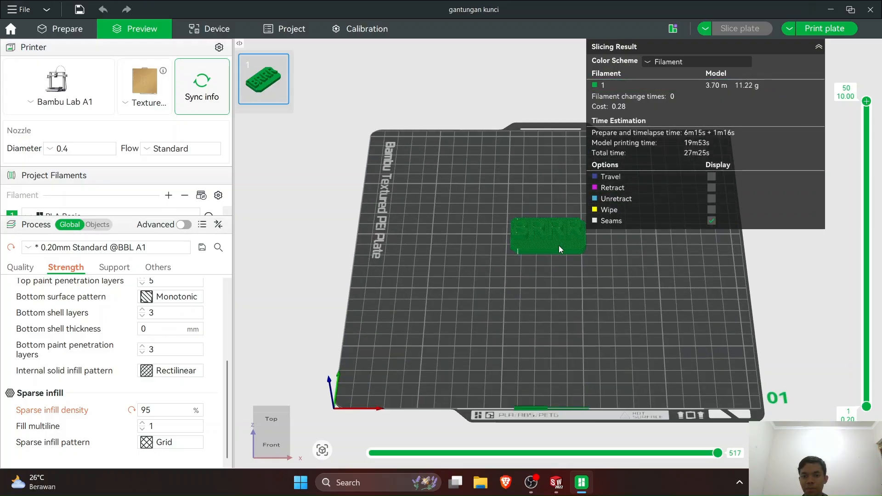
scroll(558, 248, "up", 3)
left_click_drag(545, 118, 569, 230)
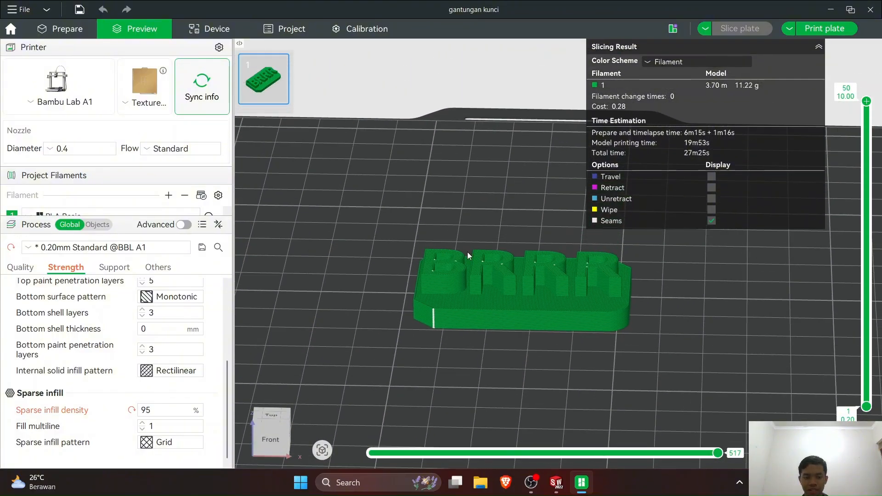
left_click(269, 425)
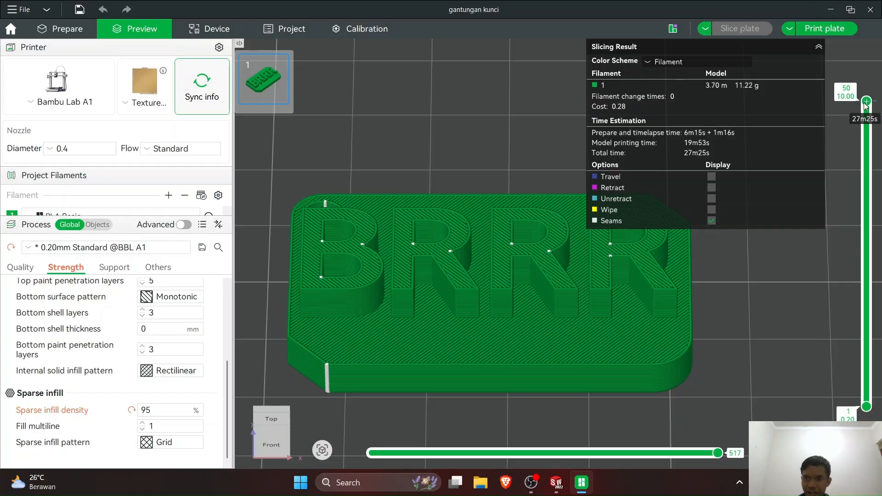
Restore the sparse infill density to its default 15%.
mouse_move(867, 101)
left_mouse_down()
mouse_move(866, 402)
mouse_move(853, 277)
mouse_move(850, 293)
mouse_move(866, 228)
mouse_move(867, 100)
left_mouse_up()
left_click(174, 407)
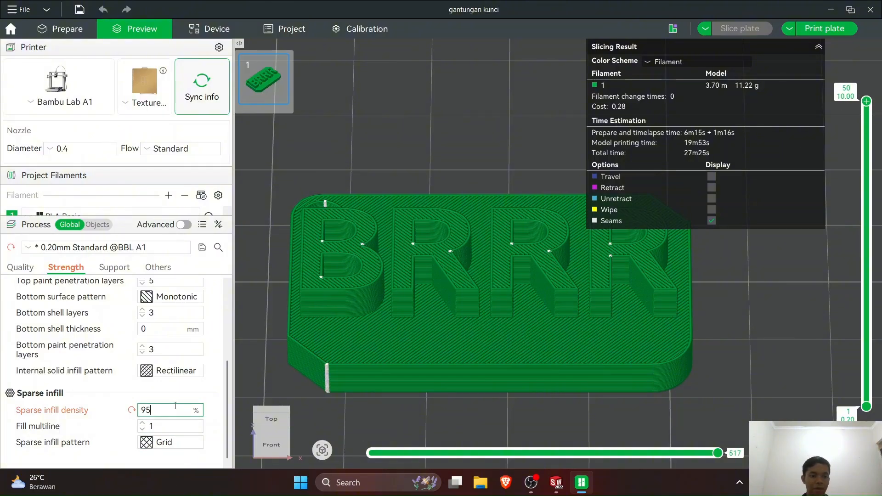
left_click(131, 410)
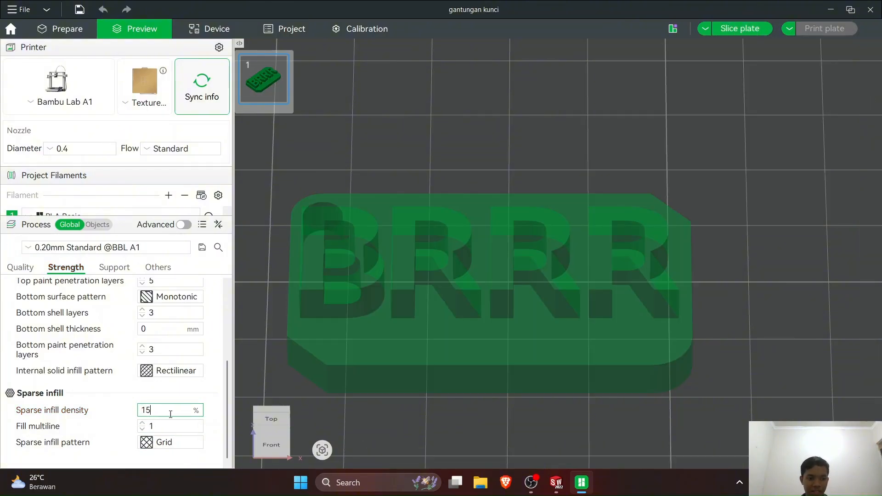
double_click(170, 414)
type("15")
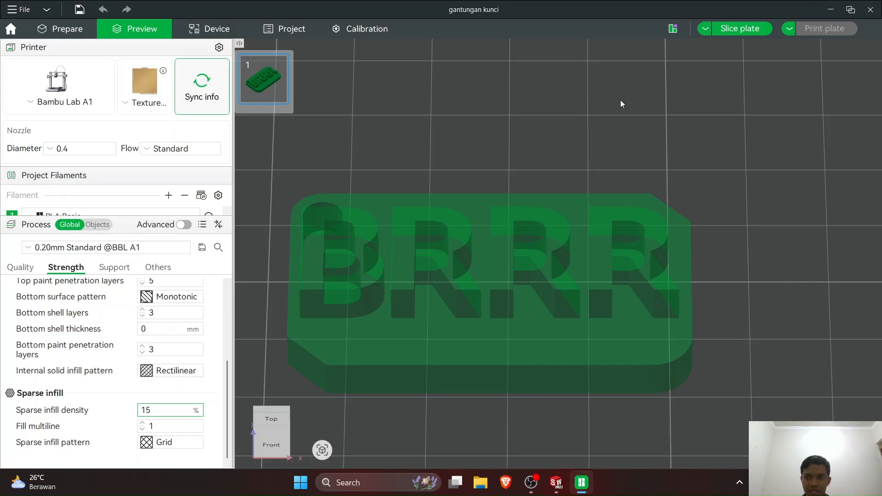
Slice the plate with the default infill and check its filament and time estimates.
left_click(723, 29)
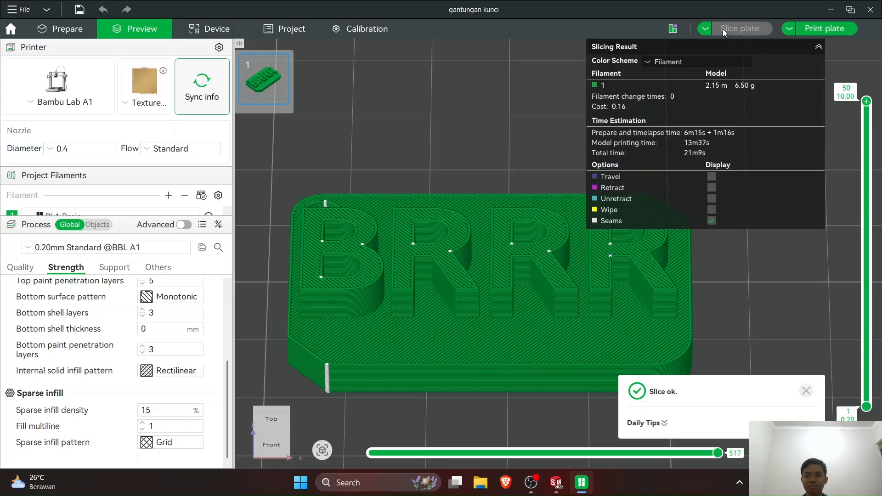
mouse_move(866, 102)
mouse_move(867, 102)
left_mouse_down()
mouse_move(866, 381)
mouse_move(876, 99)
left_mouse_up()
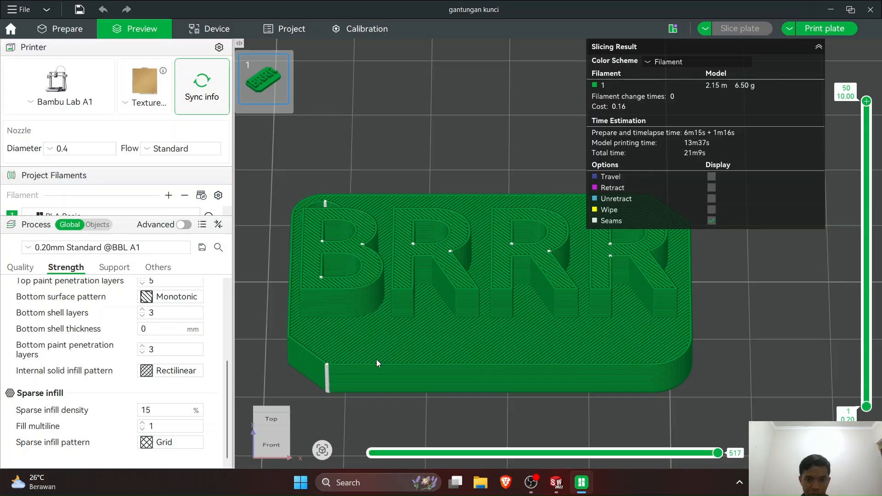
Set the bottom surface pattern to Concentric and the internal solid infill pattern to Hilbert Curve.
scroll(110, 328, "up", 1)
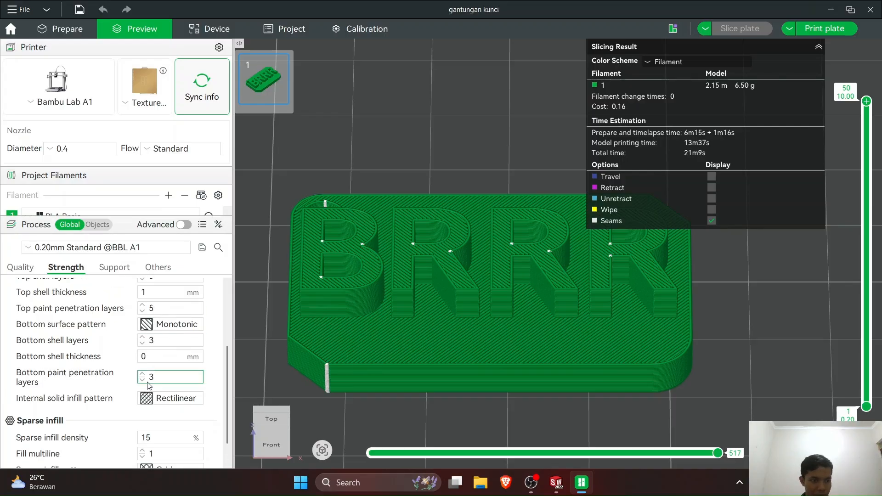
left_click(155, 328)
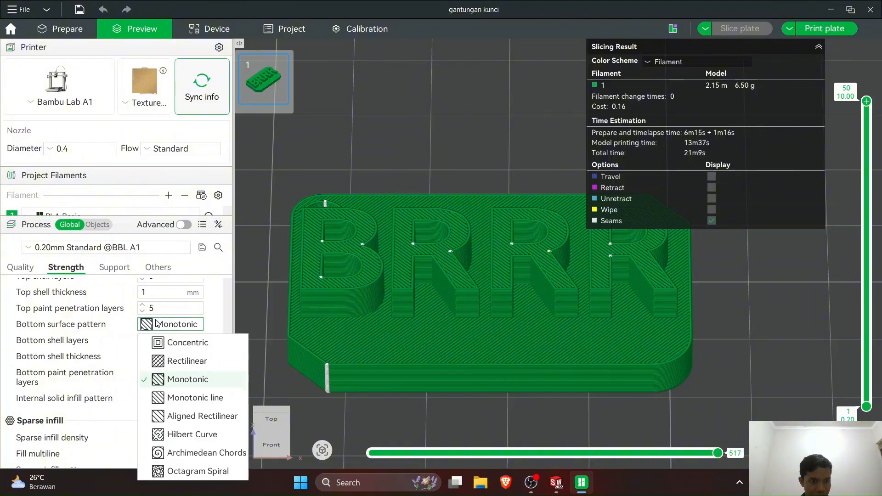
left_click(191, 343)
left_click(195, 401)
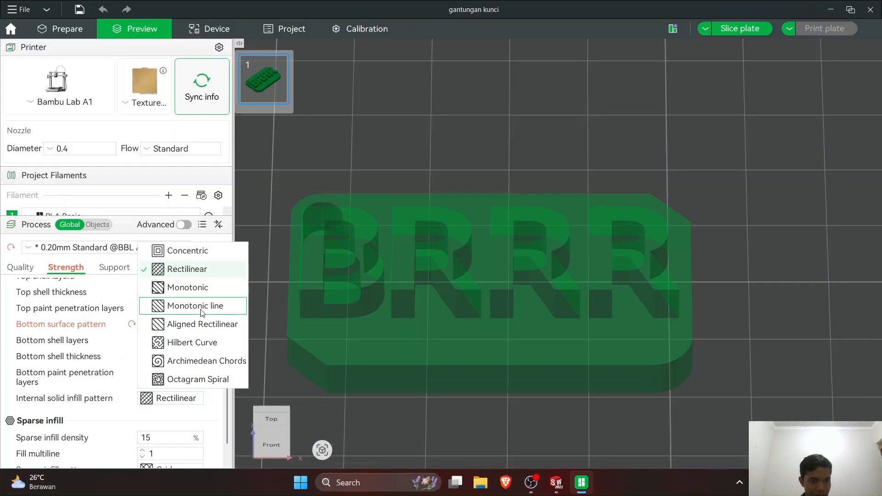
left_click(187, 344)
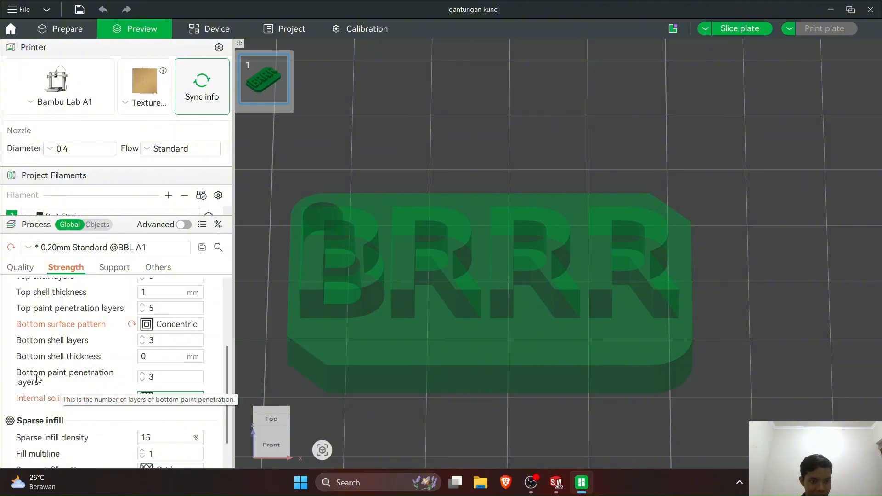
Set the top surface pattern to Concentric, and slice the plate to compare the toolpaths and print time.
scroll(129, 398, "down", 1)
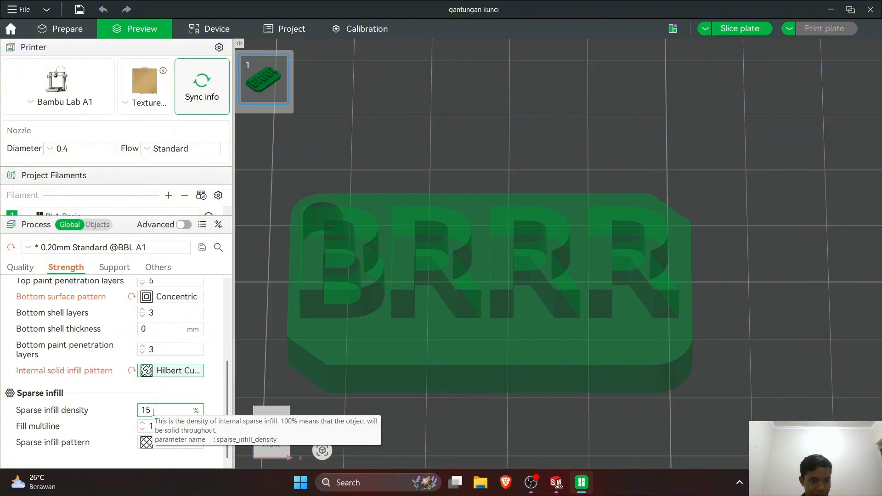
scroll(153, 412, "up", 3)
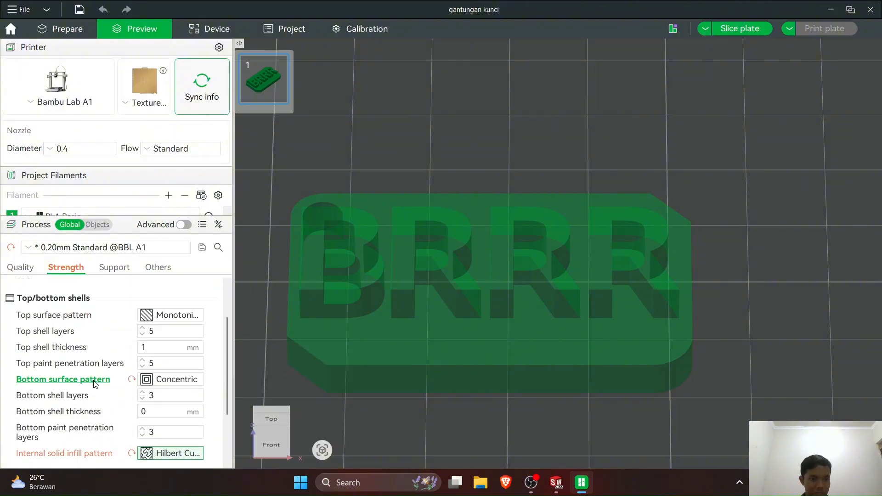
left_click(179, 315)
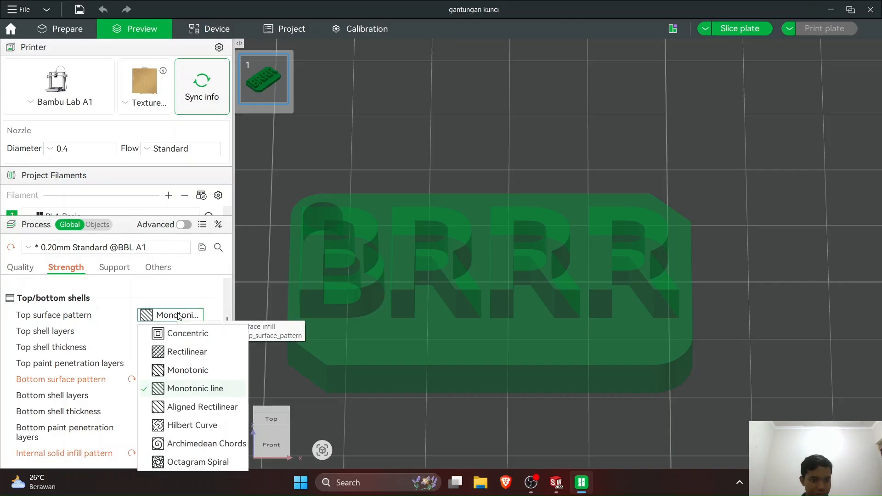
left_click(187, 333)
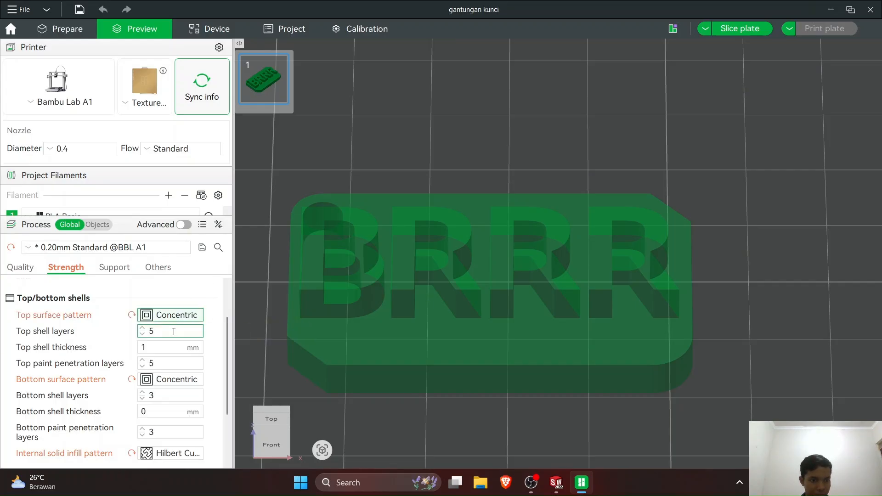
left_click(732, 32)
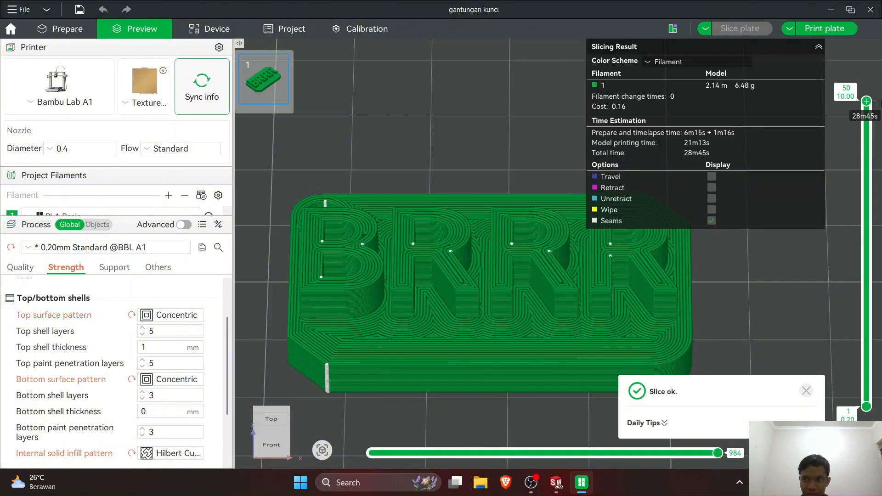
left_click_drag(866, 101, 847, 106)
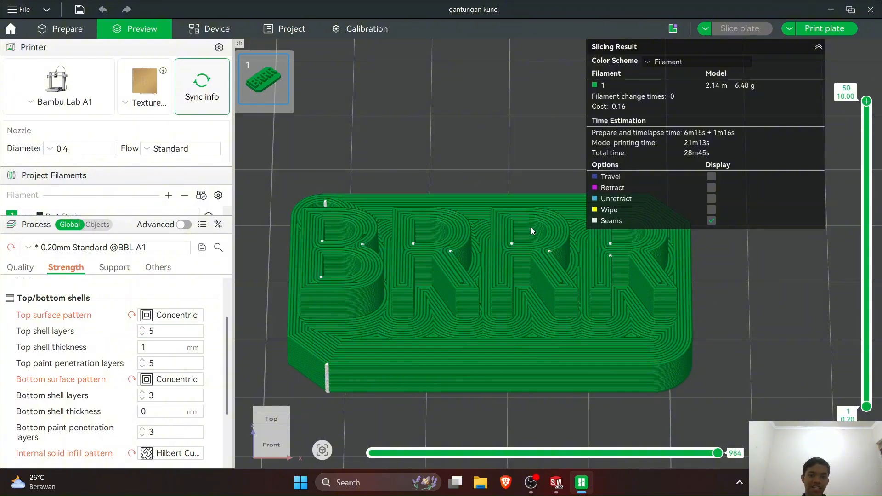
Reset the top surface, bottom surface and internal solid infill patterns to their defaults.
left_click(136, 316)
left_click(154, 317)
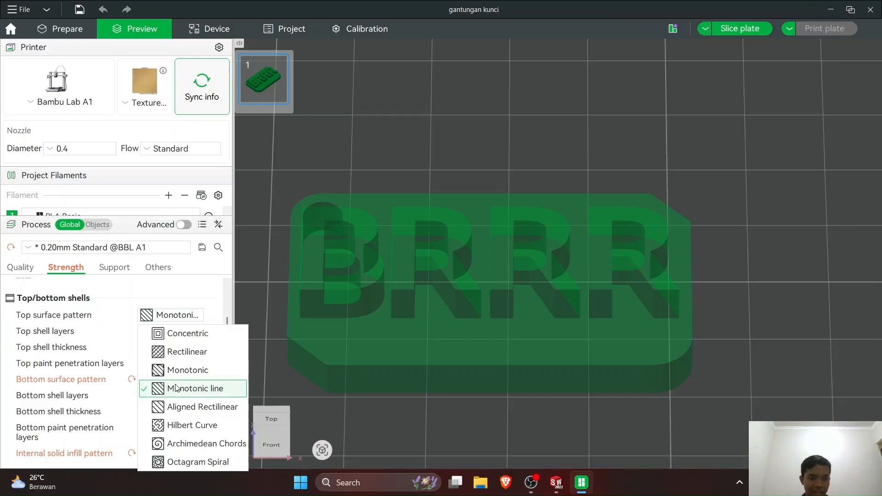
left_click(132, 380)
left_click(132, 380)
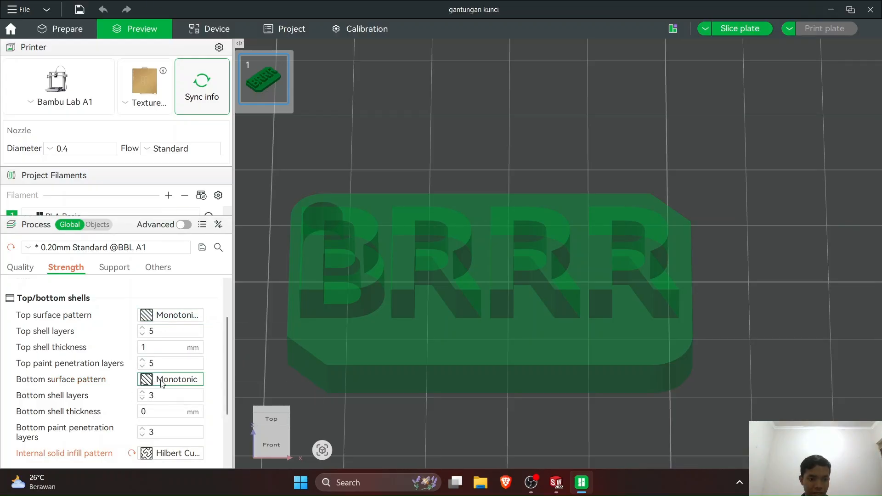
left_click(133, 452)
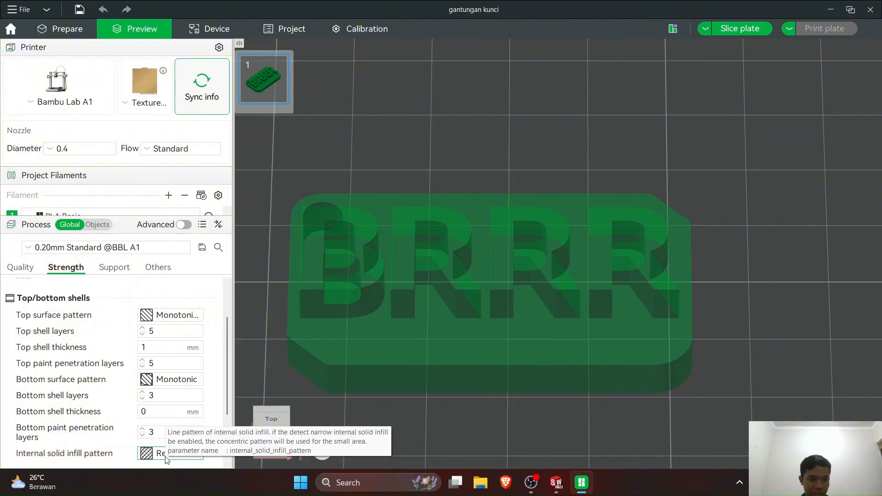
Set the sparse infill density to 10%.
scroll(215, 418, "down", 3)
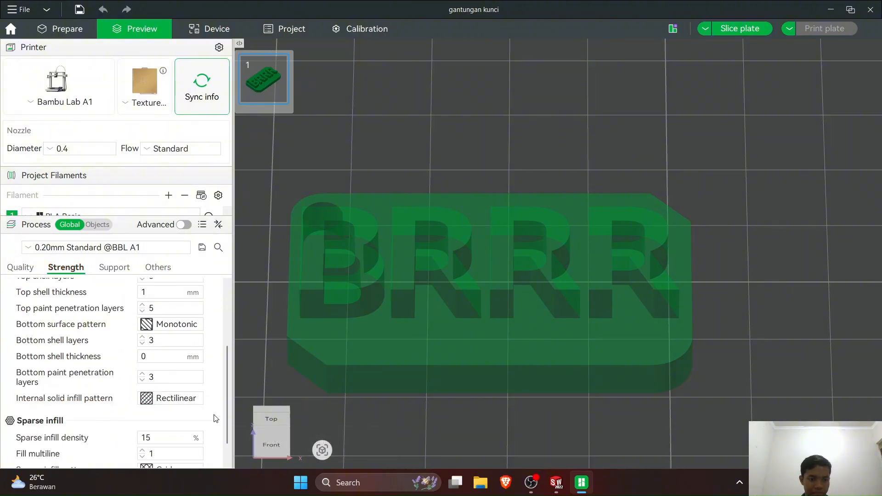
left_click(177, 409)
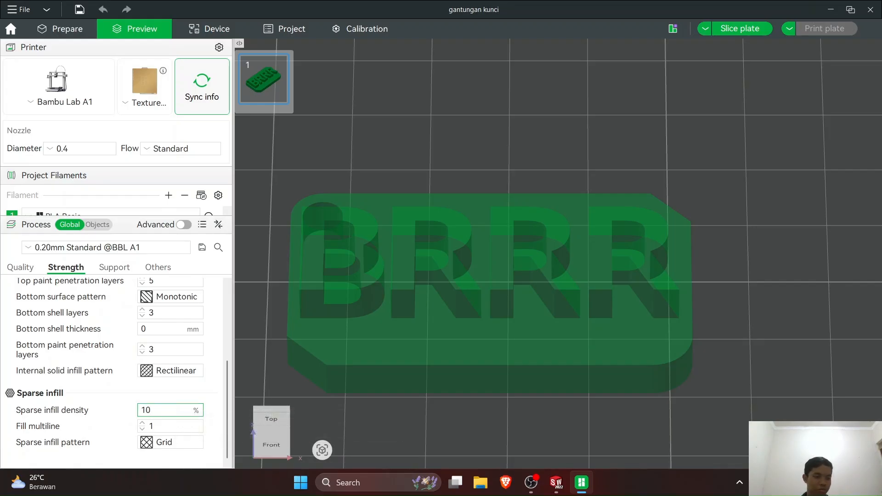
key("Return")
scroll(203, 399, "up", 5)
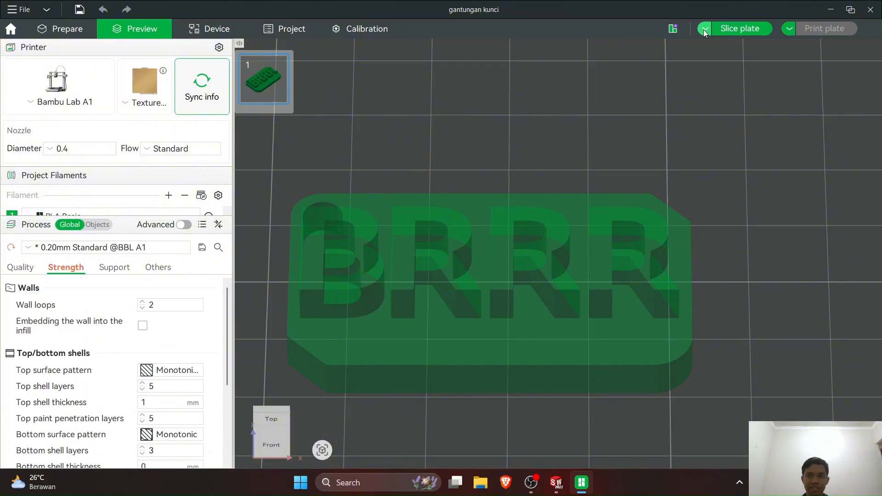
Slice the plate with the lighter infill and inspect the sliced keychain and its estimates.
left_click(728, 27)
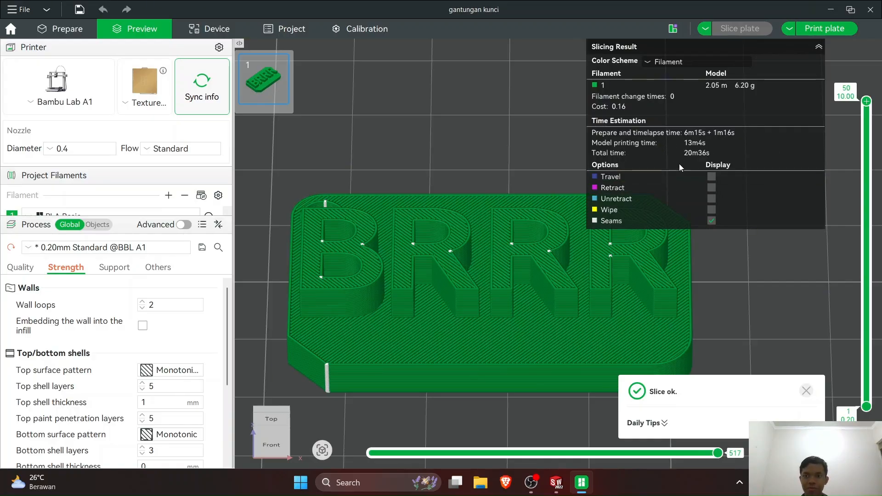
scroll(517, 189, "down", 5)
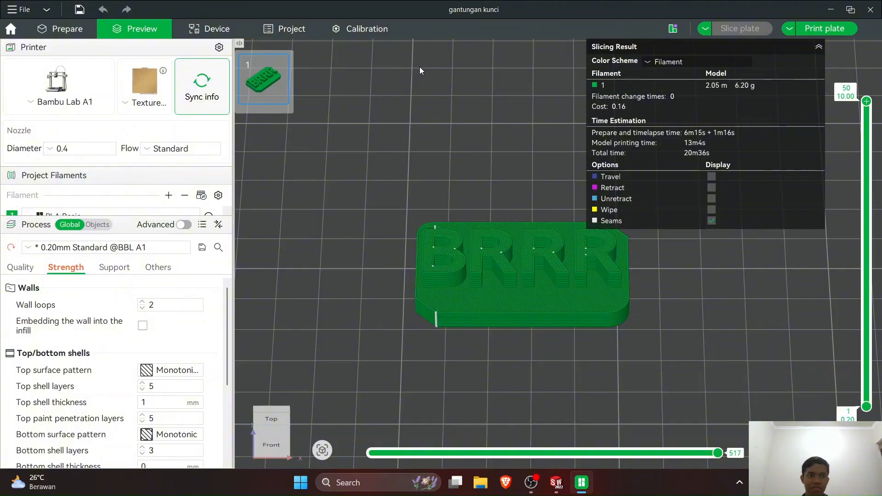
left_click_drag(420, 67, 432, 133)
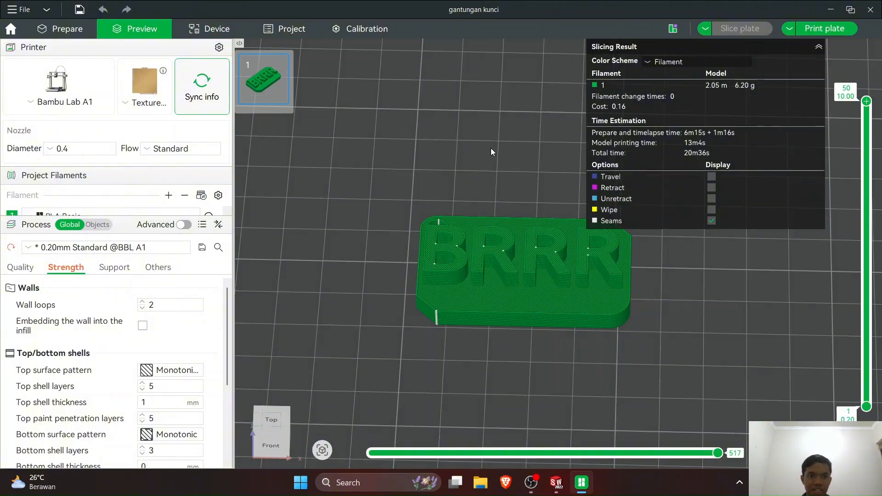
Return to print preparation and rotate the keychain freehand about the Y axis to an absolute angle of about 125°.
left_click(62, 29)
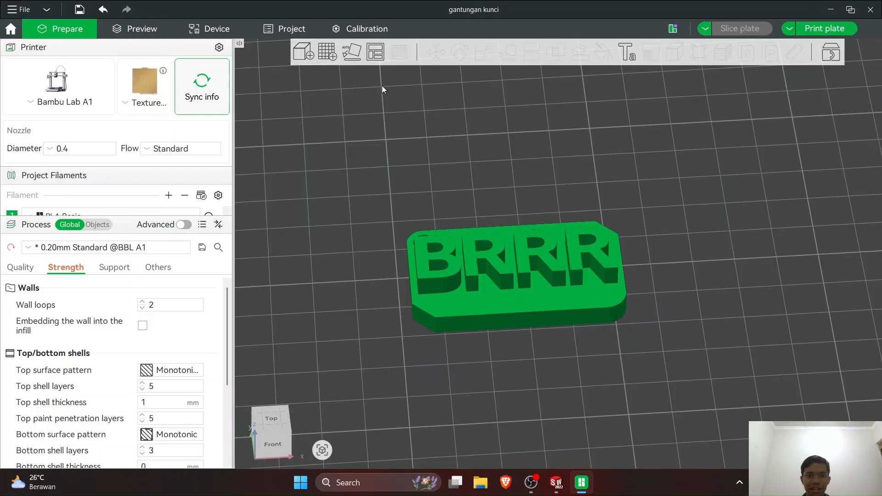
left_click(476, 238)
left_click(459, 52)
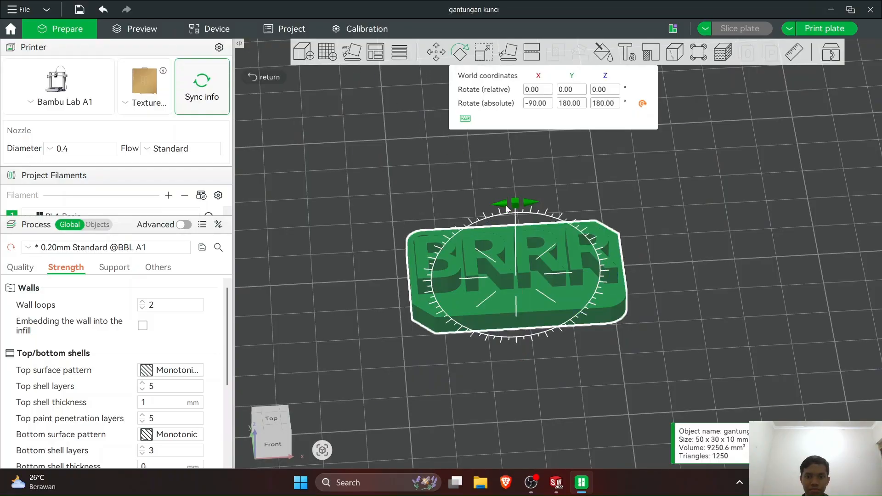
left_click_drag(521, 209, 605, 225)
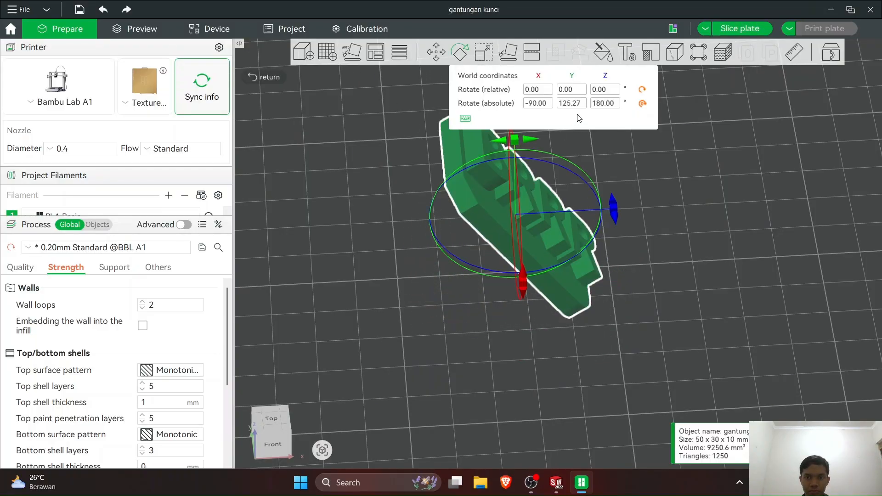
Try to set the keychain's absolute Y rotation to 90°, and turn it freehand to stand upright at about -93°.
type("90")
key("Return")
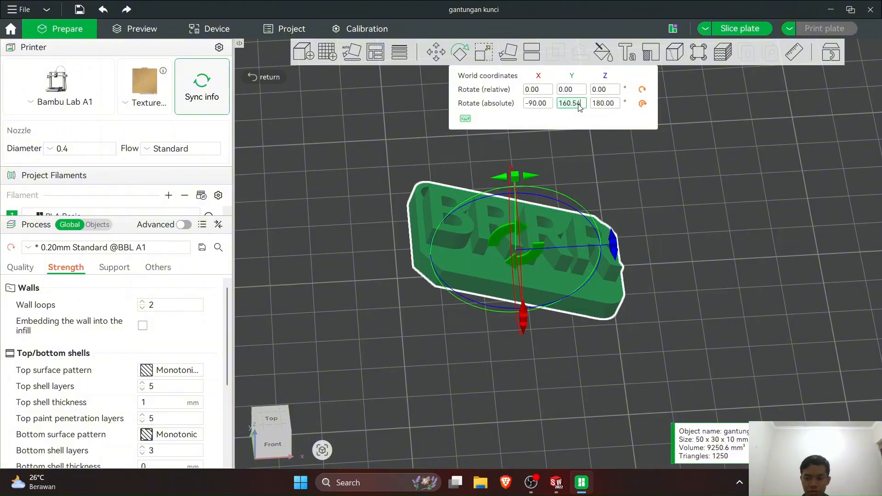
type("9")
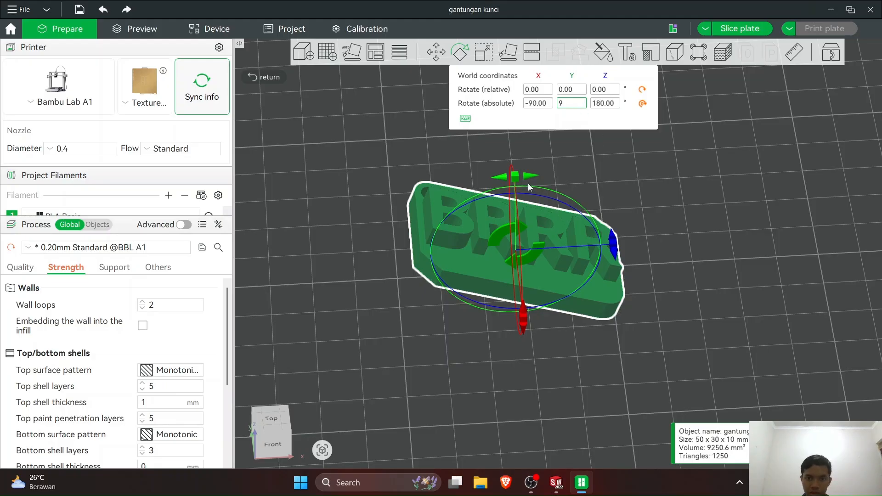
left_click_drag(528, 183, 624, 178)
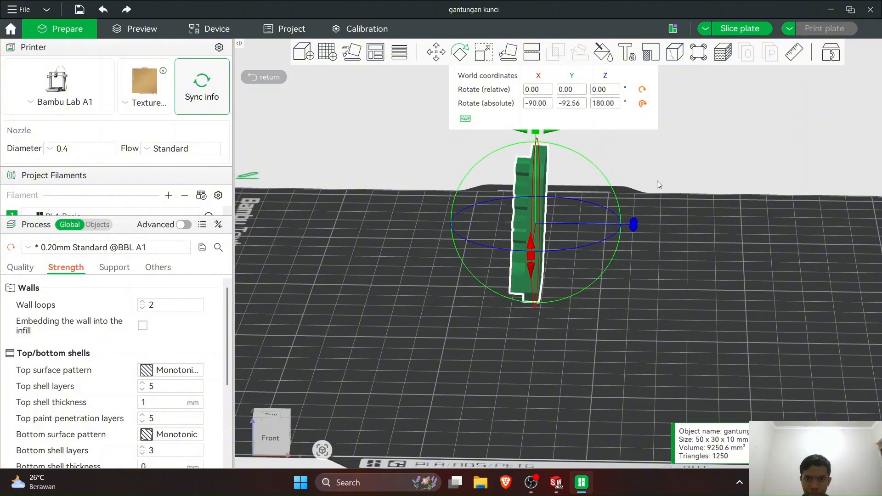
Try to correct the upright keychain's absolute Y rotation by entering an exact angle.
left_click(575, 105)
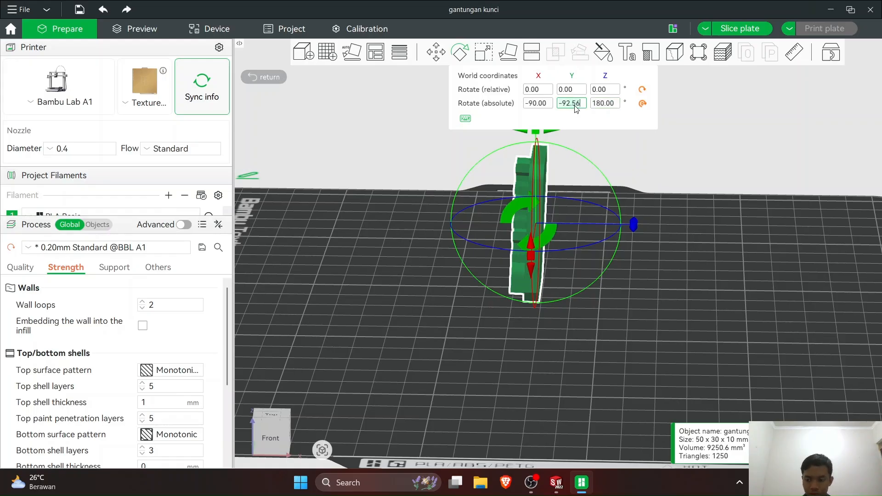
key("BackSpace")
key("BackSpace")
key("BackSpace")
key("BackSpace")
key("BackSpace")
key("Return")
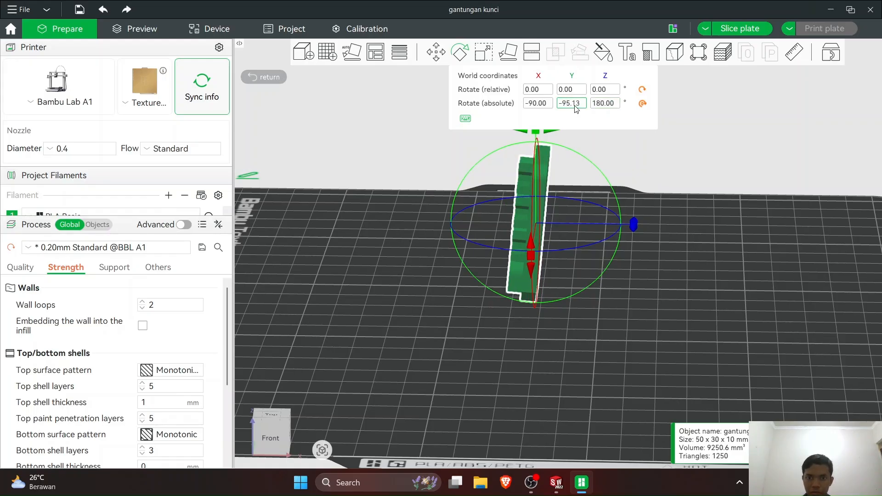
Rotate the keychain freehand about the Y axis to about -91.5° so it stands closer to vertical.
left_click(575, 105)
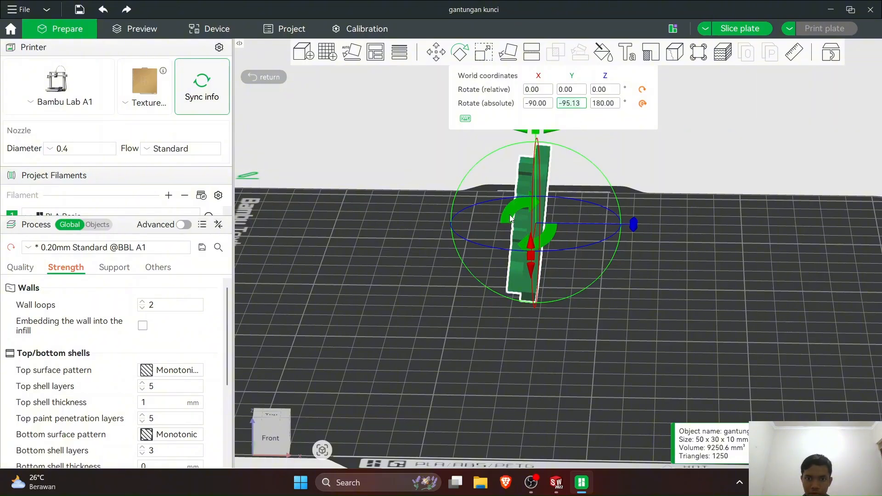
mouse_move(509, 214)
left_mouse_down()
mouse_move(502, 221)
mouse_move(513, 213)
left_mouse_up()
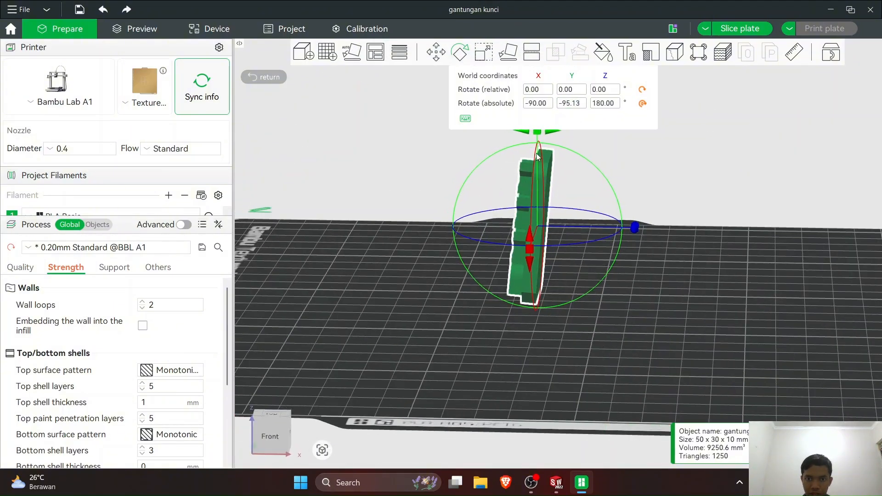
left_click_drag(538, 156, 532, 137)
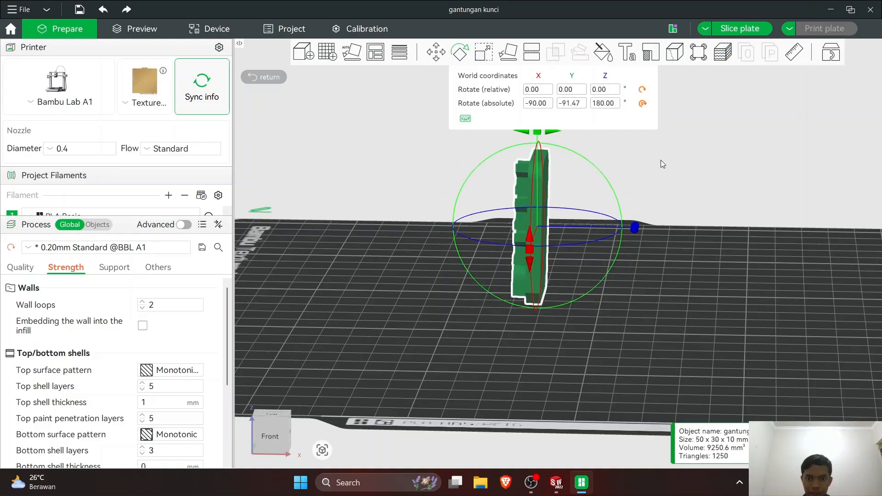
Rotate the upright keychain freehand about the Y axis to an absolute angle of about -90°, and deselect it.
left_click(275, 432)
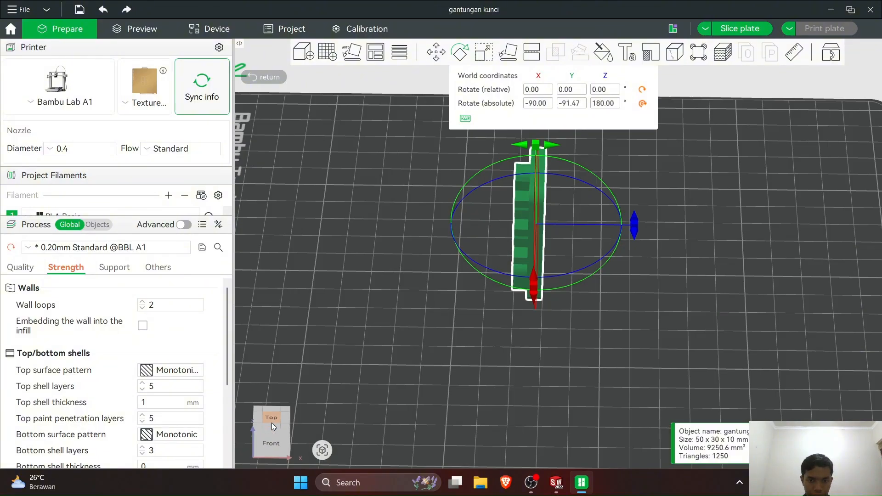
left_click_drag(542, 156, 530, 157)
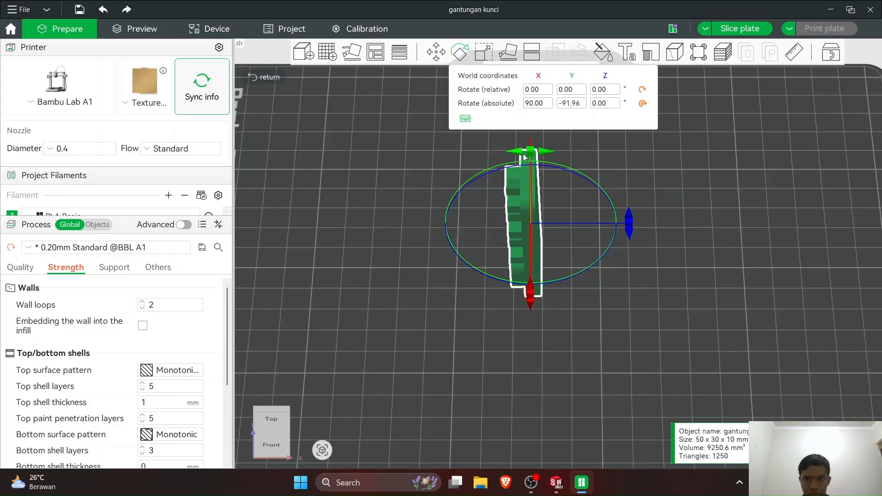
left_click_drag(528, 158, 533, 157)
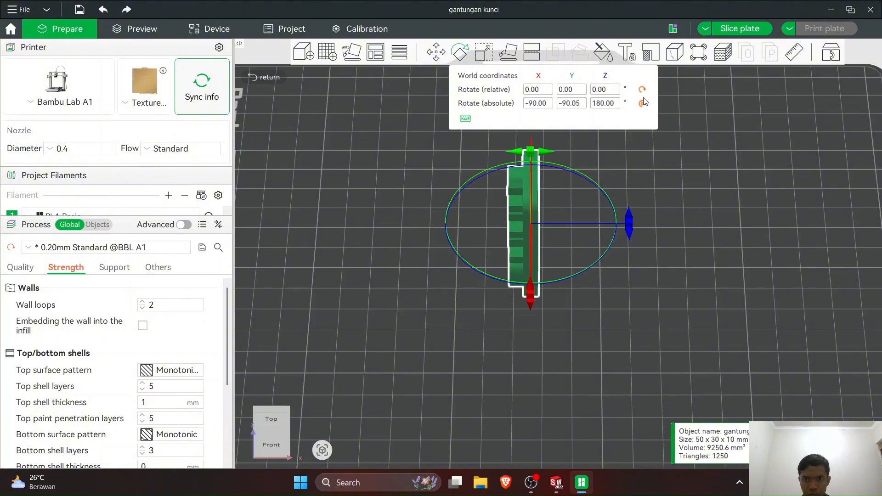
scroll(639, 169, "down", 2)
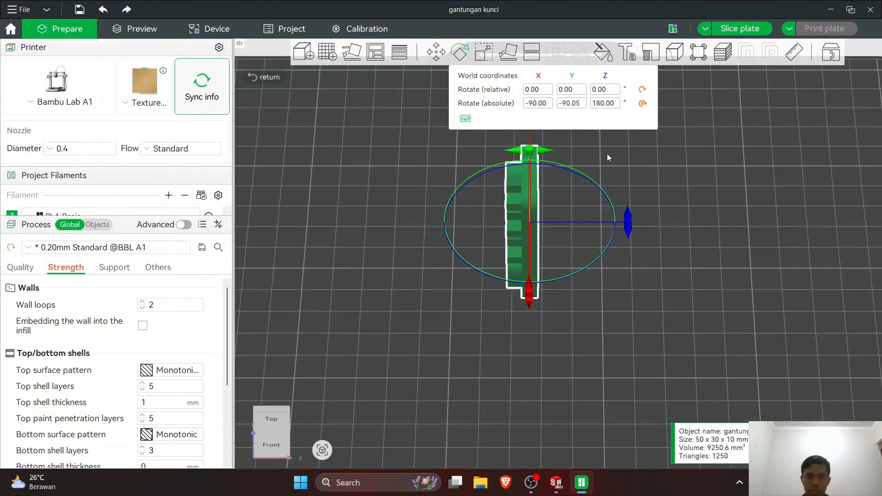
left_click(710, 112)
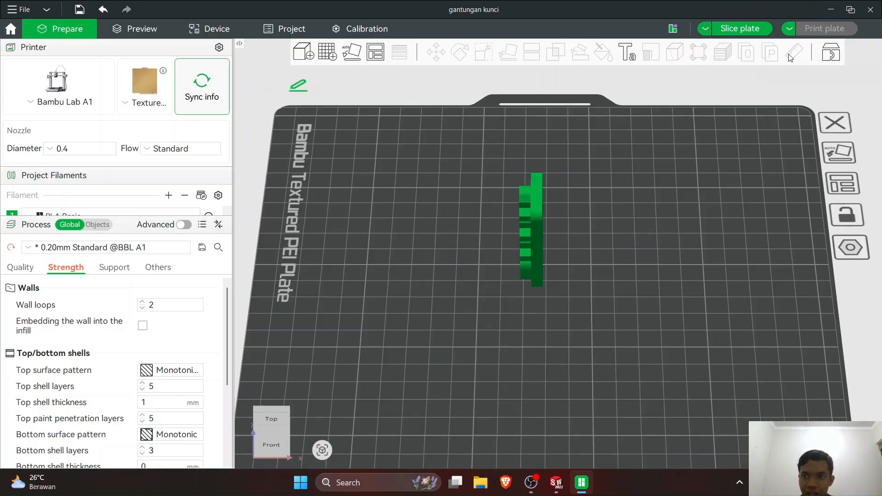
Slice the plate with the keychain standing upright without support, and examine the sliced preview from several angles.
right_click_drag(544, 103, 551, 94)
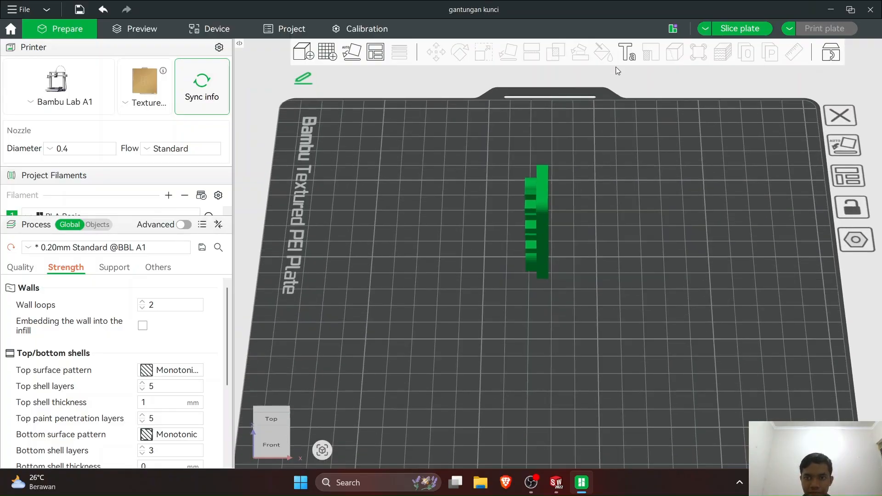
left_click(737, 28)
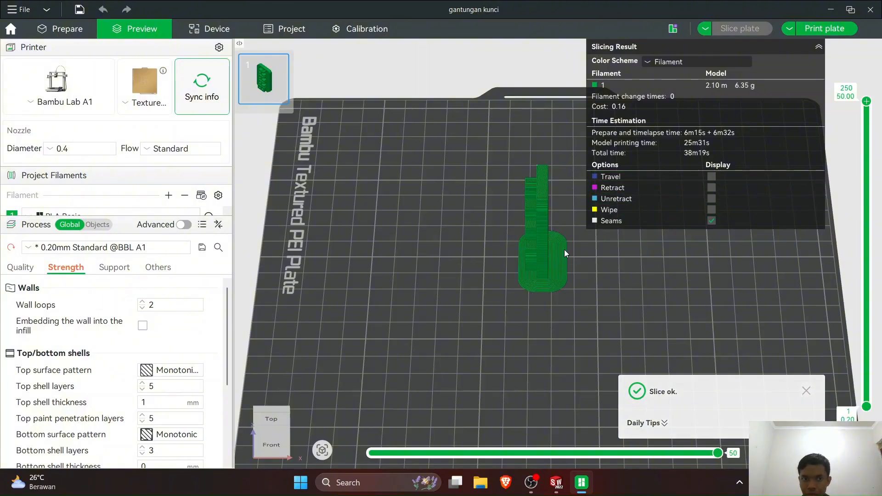
left_click_drag(514, 256, 521, 236)
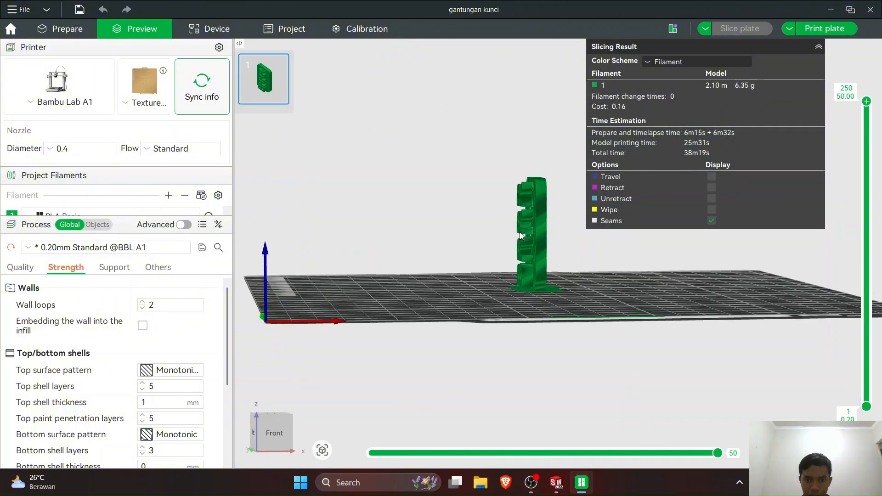
scroll(521, 236, "up", 5)
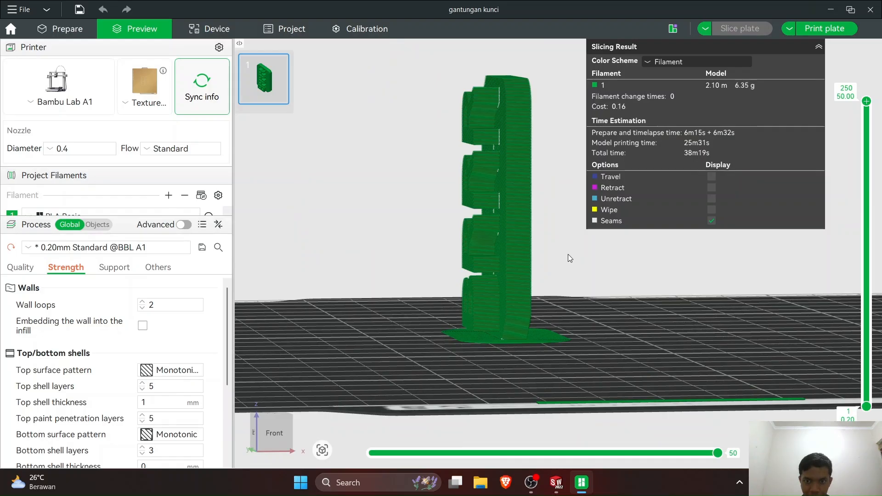
mouse_move(567, 255)
left_mouse_down()
mouse_move(562, 263)
mouse_move(555, 257)
left_mouse_up()
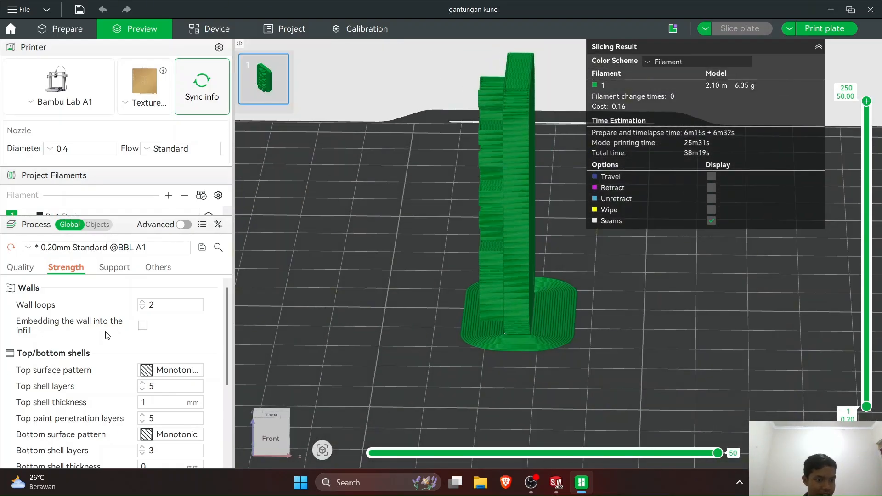
Enable tree(auto) support for the upright keychain, slice the plate again, and examine the generated supports.
scroll(107, 335, "down", 3)
left_click(113, 268)
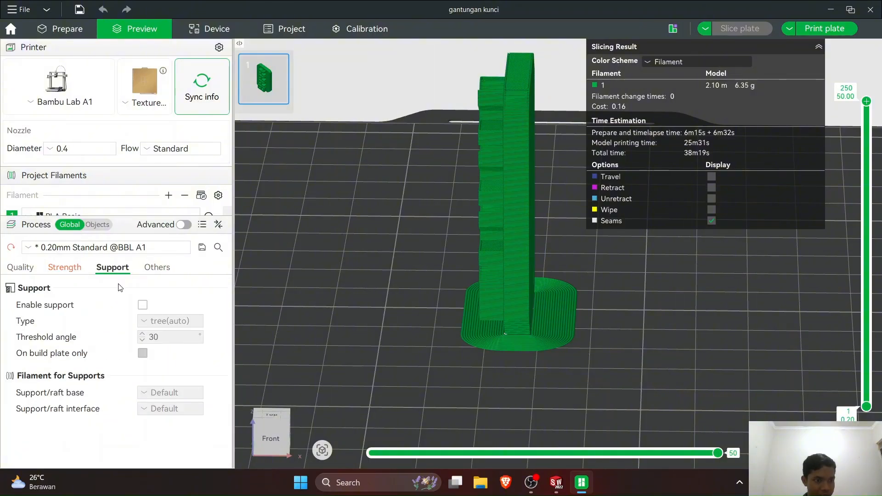
left_click(142, 305)
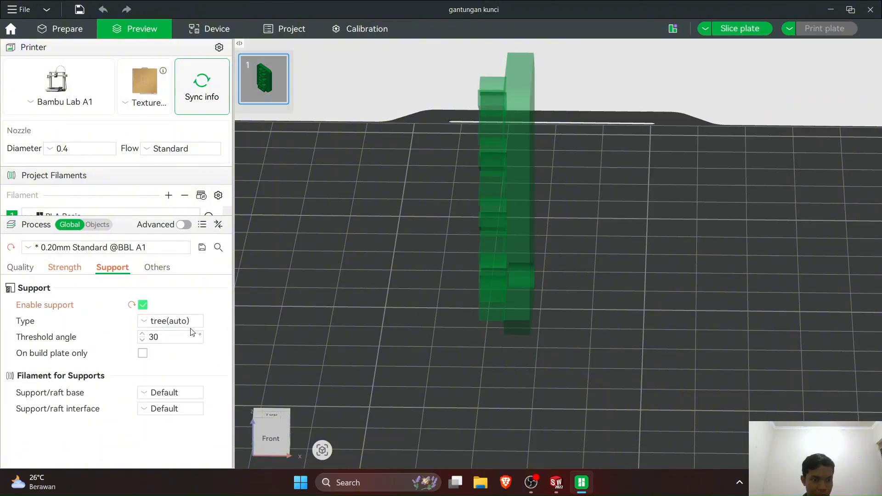
left_click(722, 28)
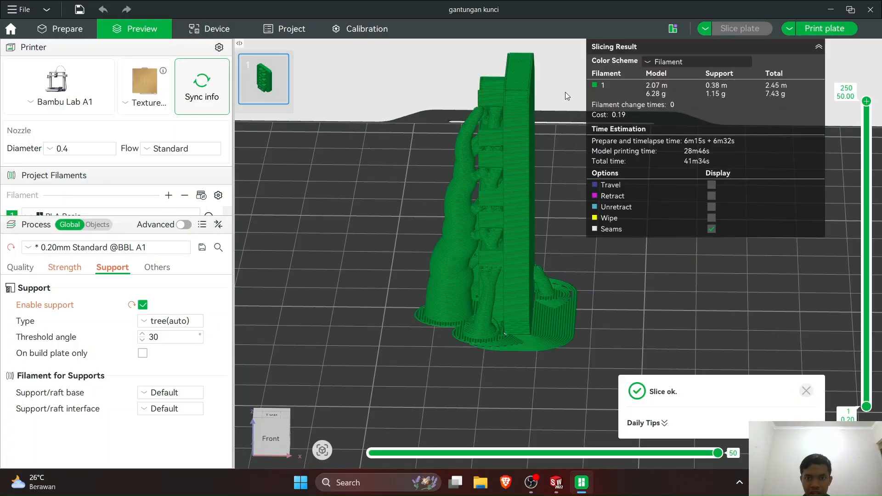
mouse_move(565, 92)
left_mouse_down()
mouse_move(573, 81)
mouse_move(621, 92)
mouse_move(561, 93)
mouse_move(566, 84)
left_mouse_up()
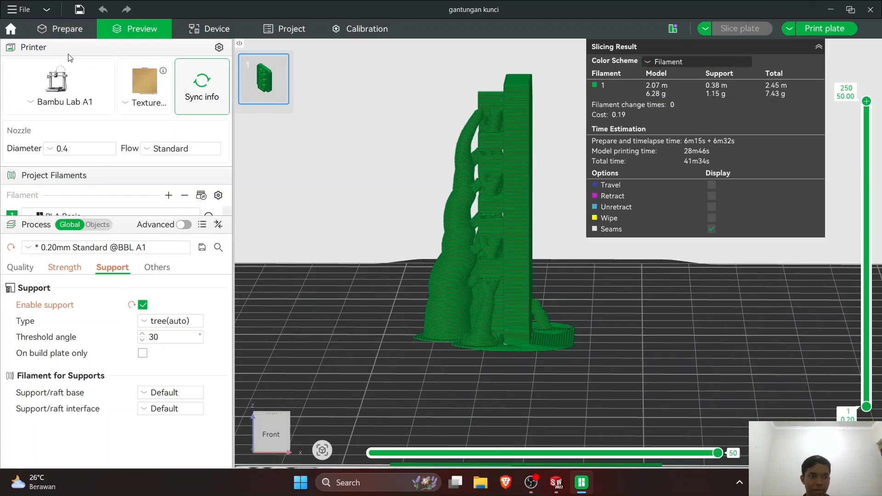
Return to print preparation and rotate the keychain freehand about the Y axis so it leans diagonally on the plate.
left_click(85, 30)
left_click(495, 112)
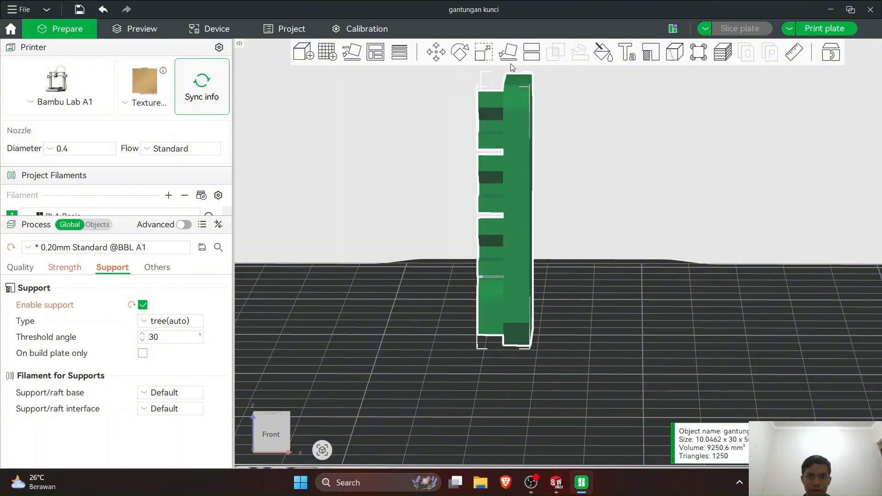
left_click(460, 52)
scroll(561, 193, "down", 5)
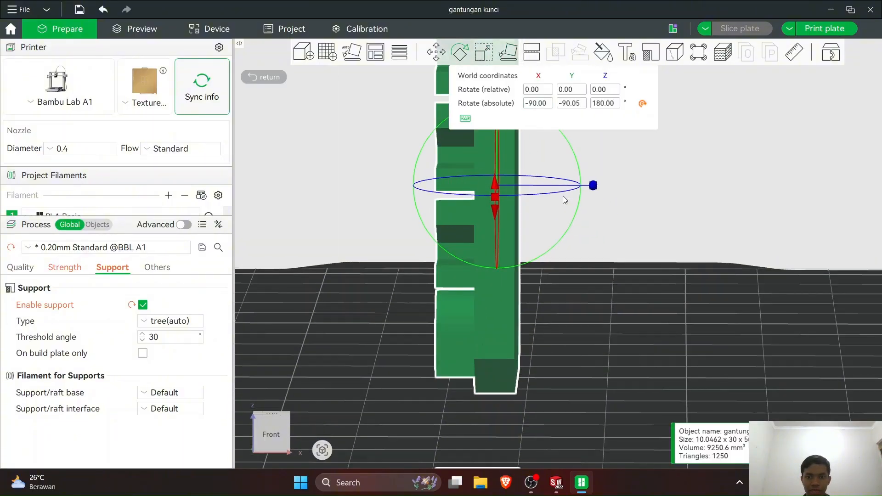
left_click_drag(547, 136, 592, 162)
left_click(710, 87)
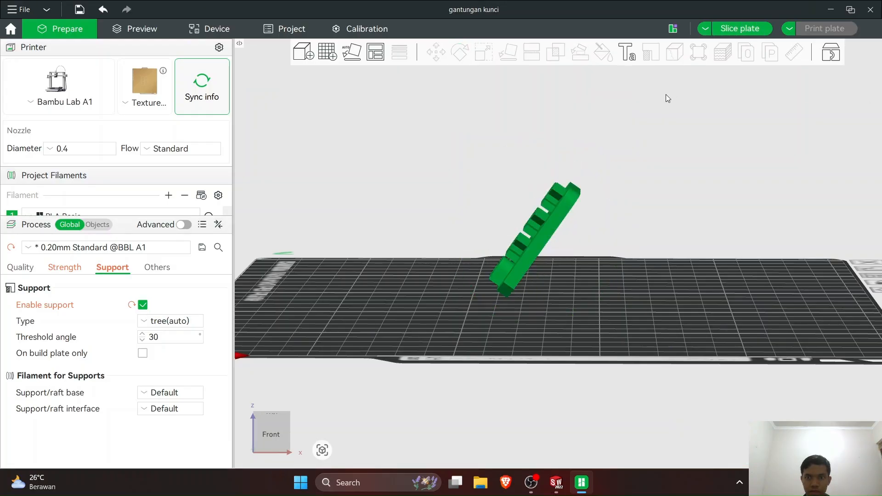
Slice the diagonally leaning keychain with support enabled, and slice it again with support disabled.
left_click(724, 32)
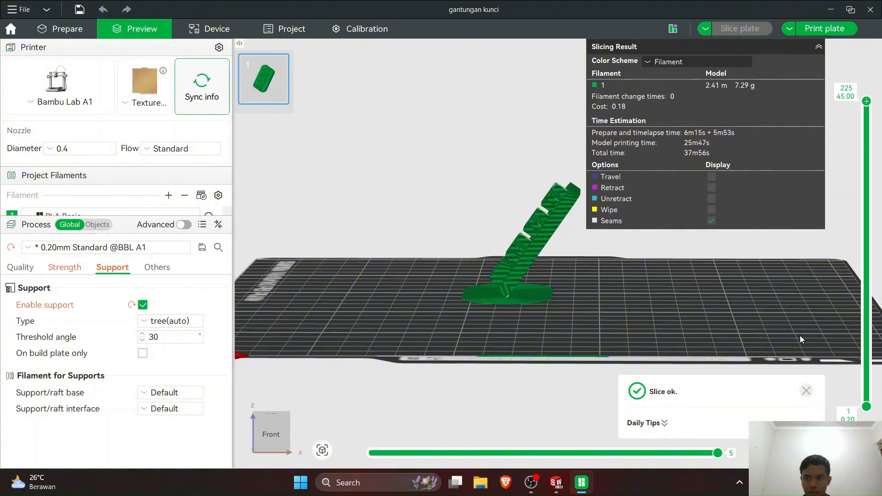
scroll(568, 242, "up", 5)
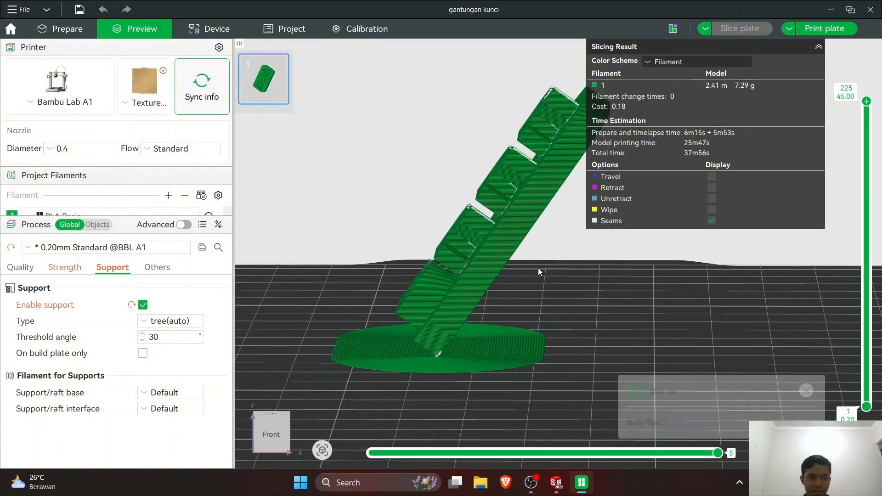
left_click(143, 305)
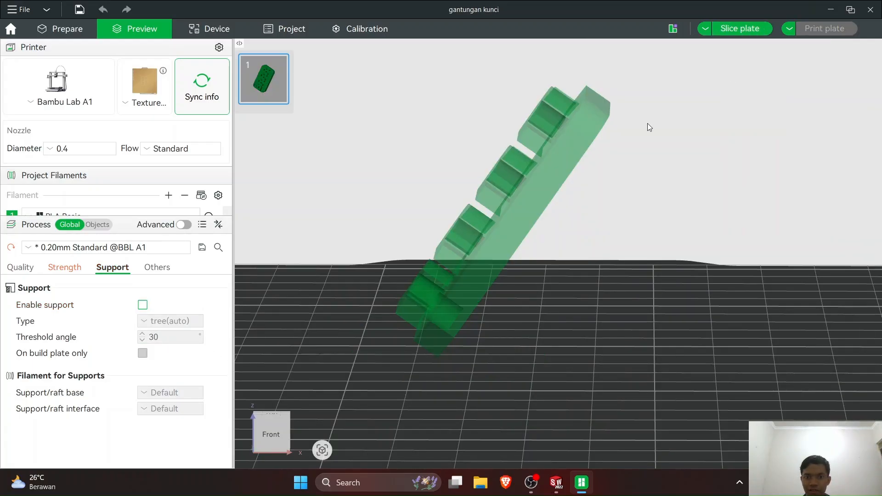
left_click(737, 27)
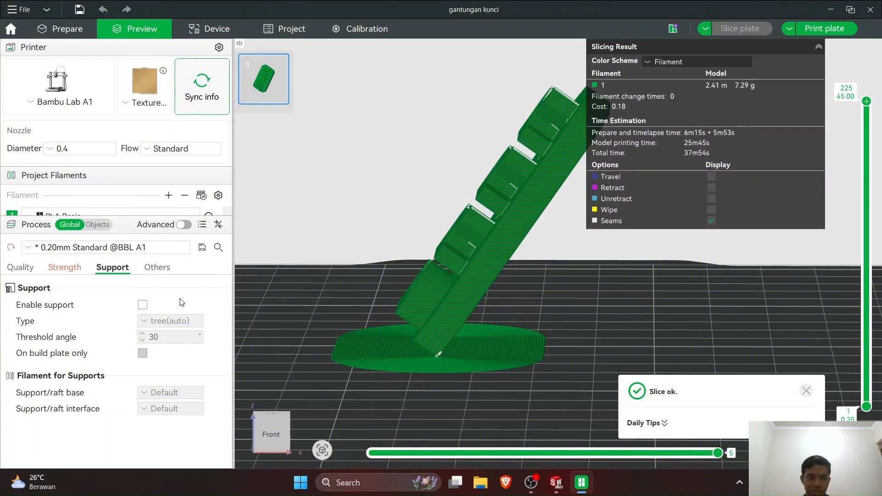
Re-enable support for the leaning keychain, slice the plate again, and examine the underside for supports.
left_click(143, 305)
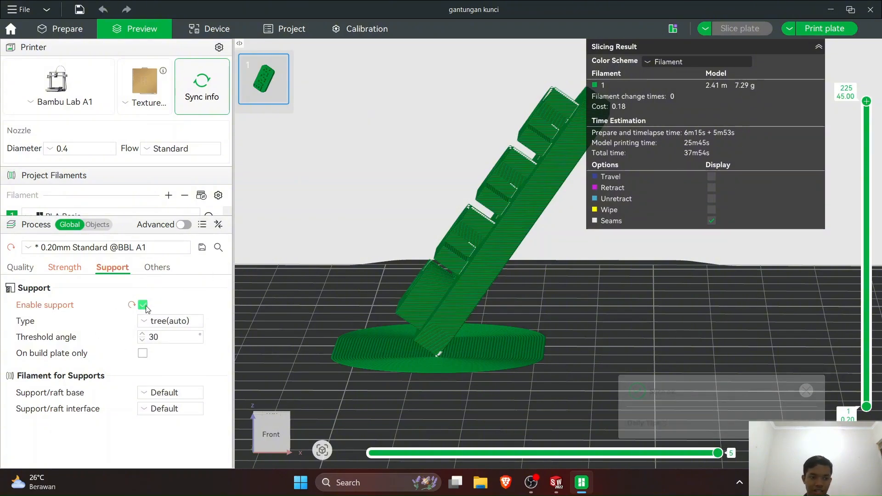
left_click(721, 32)
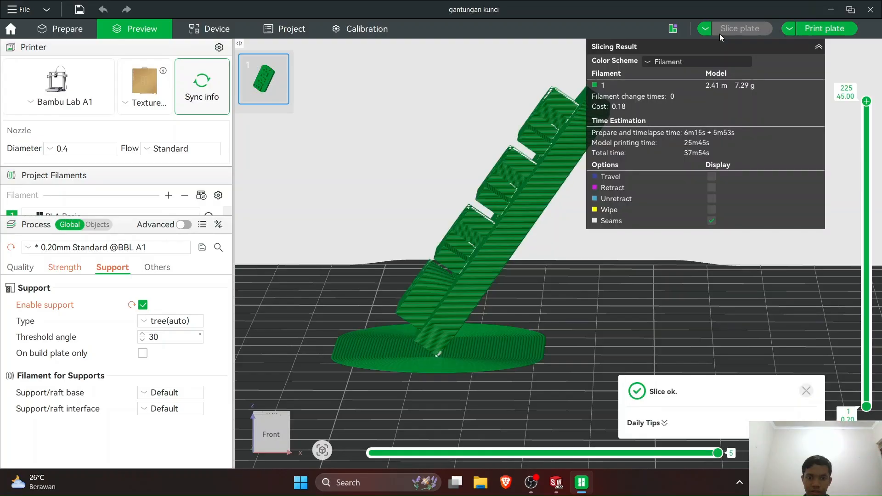
left_click_drag(529, 156, 300, 102)
Return to print preparation, auto-orient the keychain flat on the plate, and select it.
left_click(69, 27)
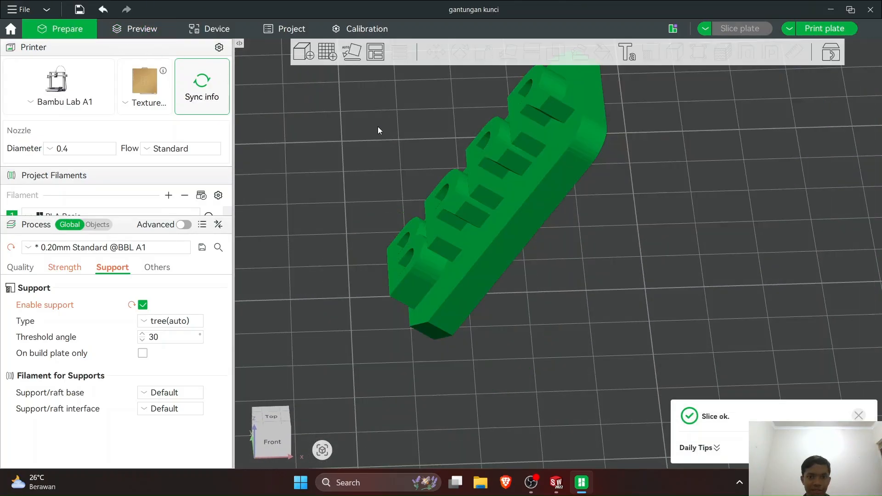
left_click(357, 56)
left_click(595, 274)
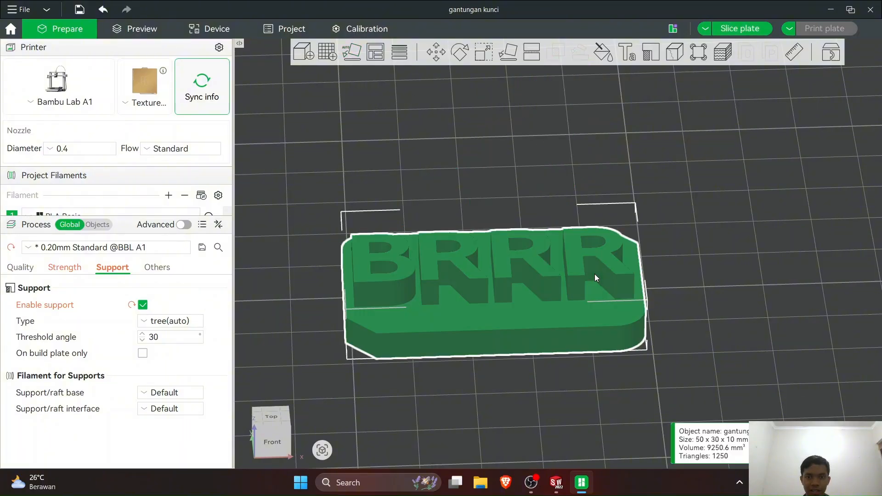
Rotate the flat keychain freehand about the Y axis to a shallow tilt at an absolute angle of about -166°.
left_click(460, 52)
left_click_drag(459, 276, 431, 221)
left_click_drag(458, 174, 461, 151)
key("3")
left_click_drag(505, 173, 521, 184)
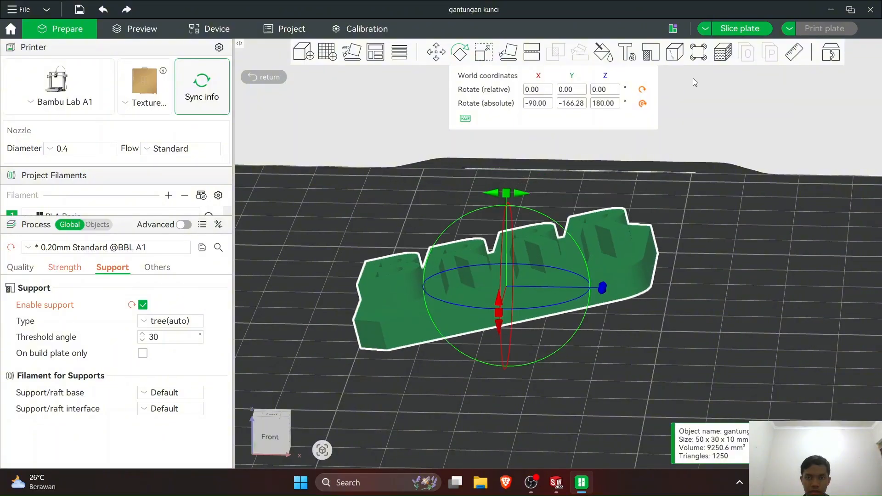
Slice the shallowly tilted keychain with support disabled, examine its overhang, and slice it again with tree(auto) support enabled.
left_click(142, 305)
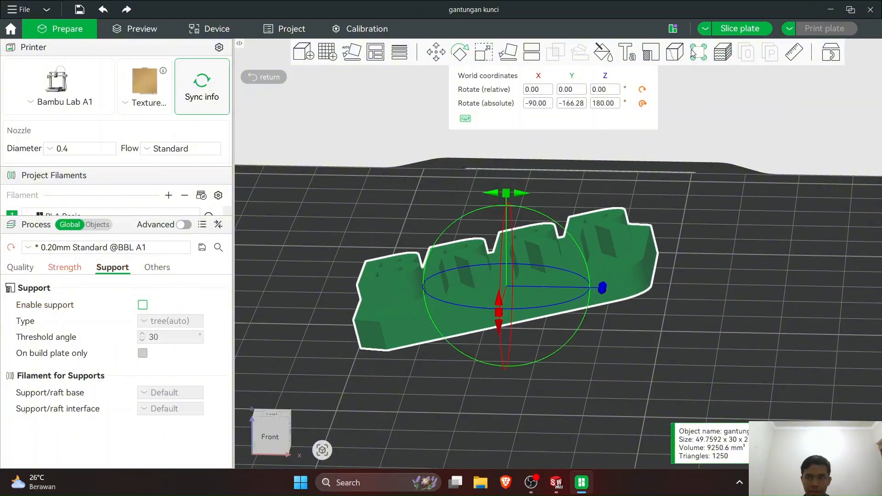
left_click(739, 29)
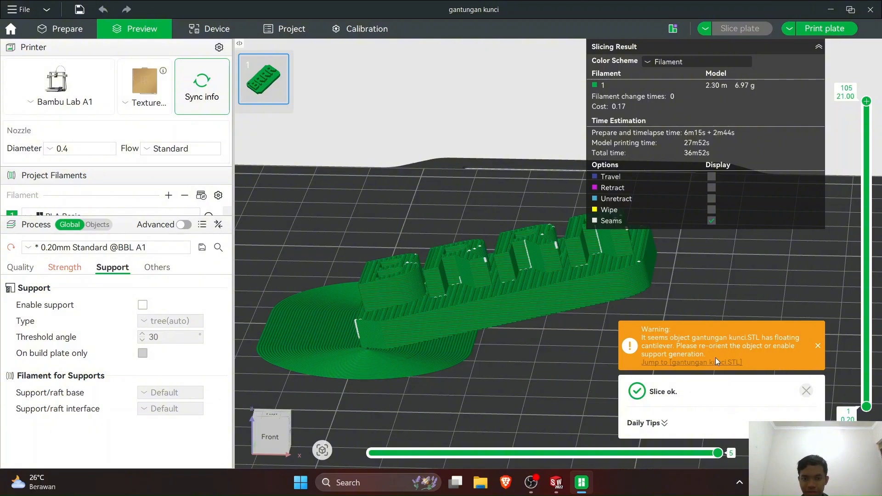
mouse_move(585, 301)
left_mouse_down()
mouse_move(584, 282)
mouse_move(589, 295)
left_mouse_up()
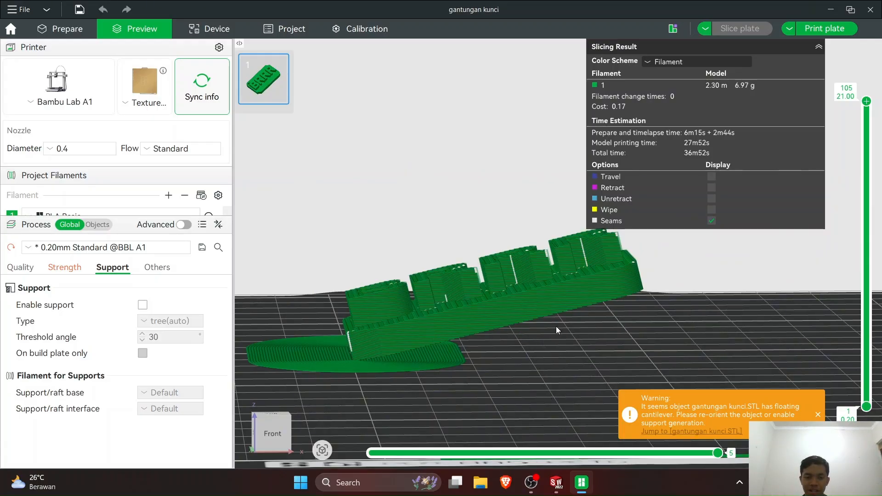
left_click(142, 305)
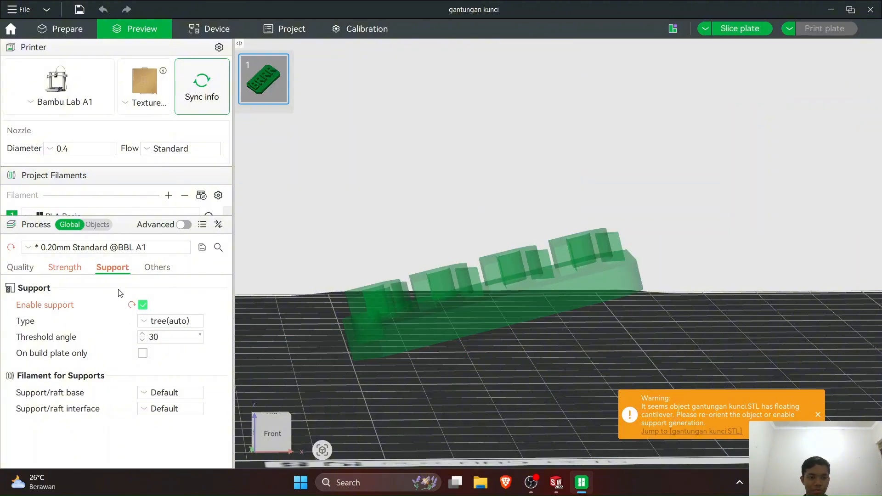
left_click(732, 23)
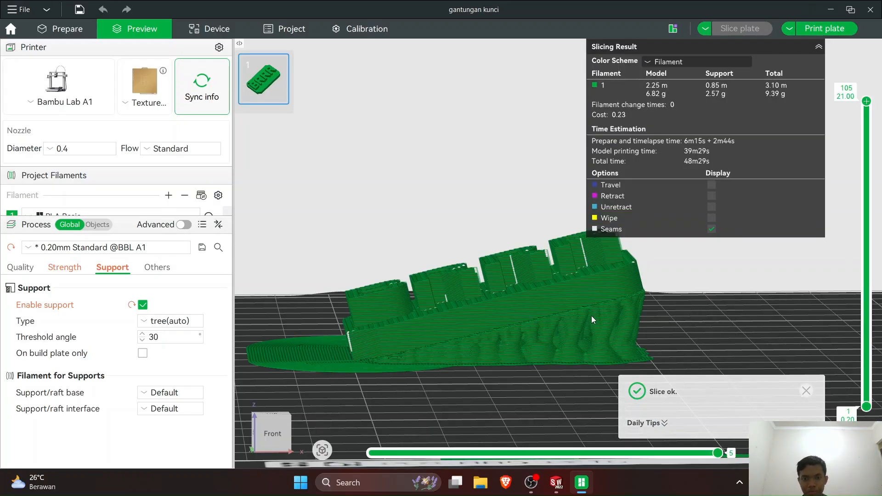
Set the support type to normal(auto), slice the plate again, and examine the supports beneath the tilted keychain.
left_click(179, 321)
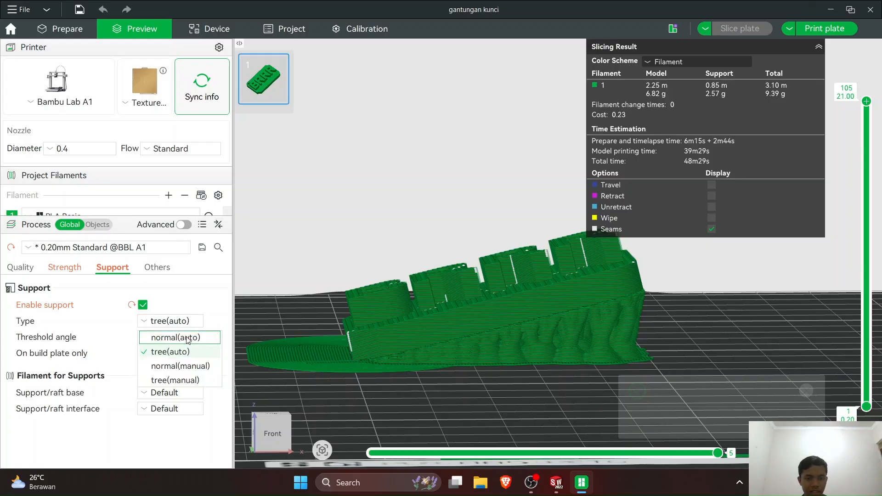
left_click(183, 339)
left_click(751, 33)
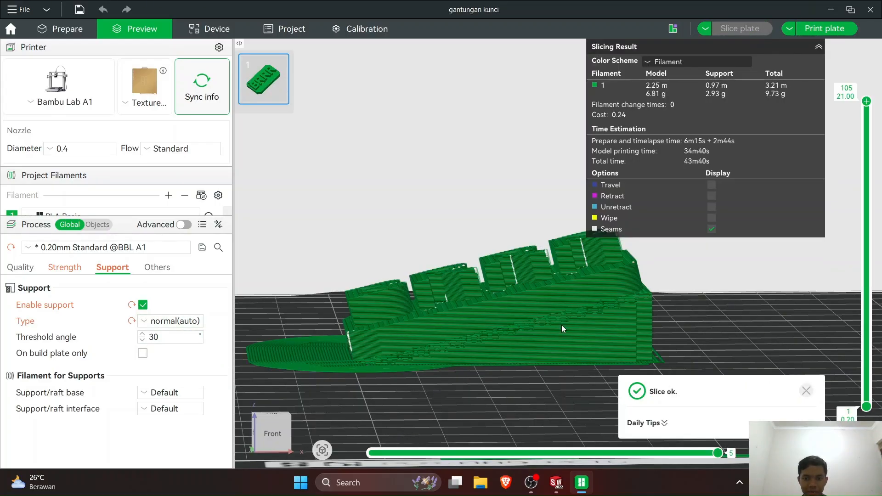
left_click_drag(693, 304, 683, 305)
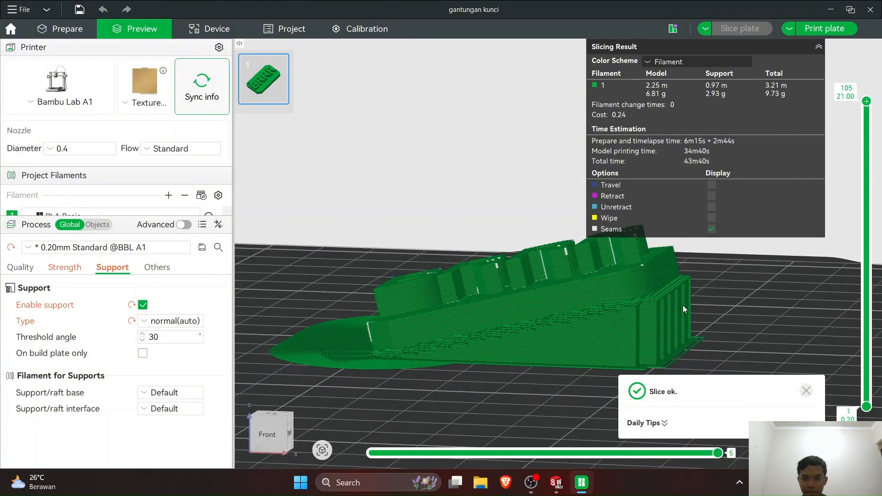
Set the support type back to tree(auto) and slice the tilted keychain again.
left_click(193, 324)
left_click(177, 349)
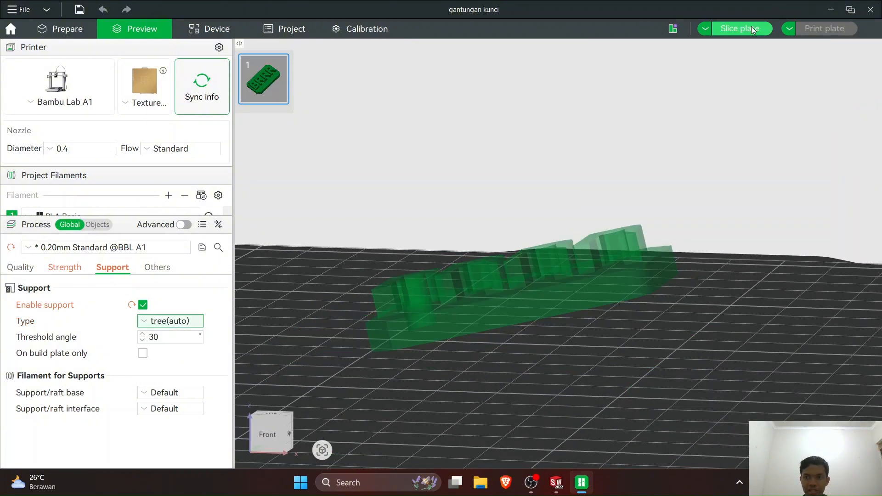
left_click(752, 29)
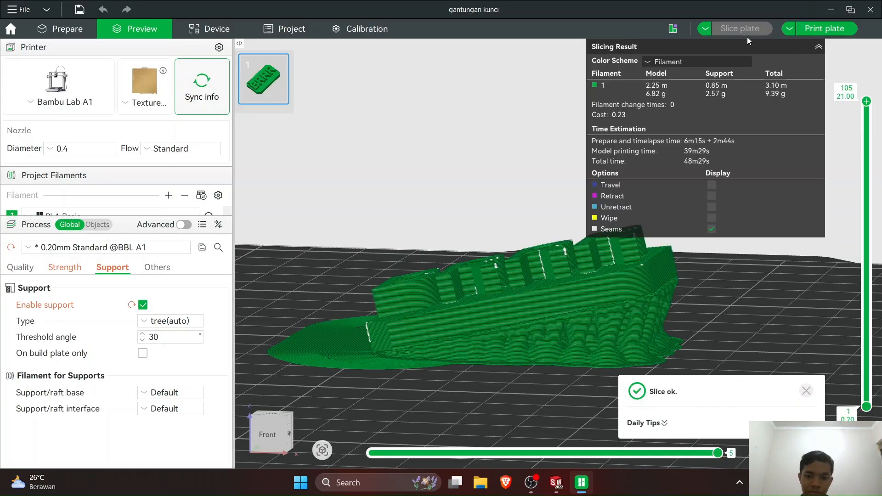
Disable support, return to print preparation, and auto-orient the keychain flat on the plate, viewed from the top.
left_click(142, 305)
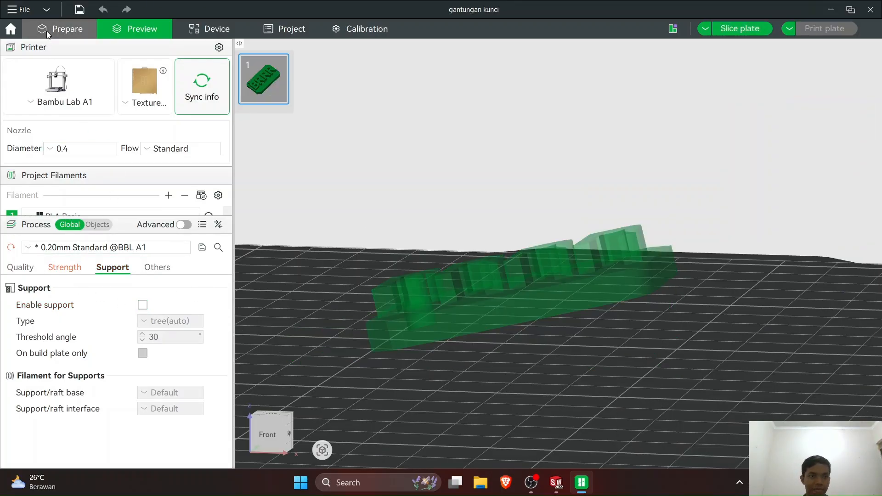
left_click(50, 29)
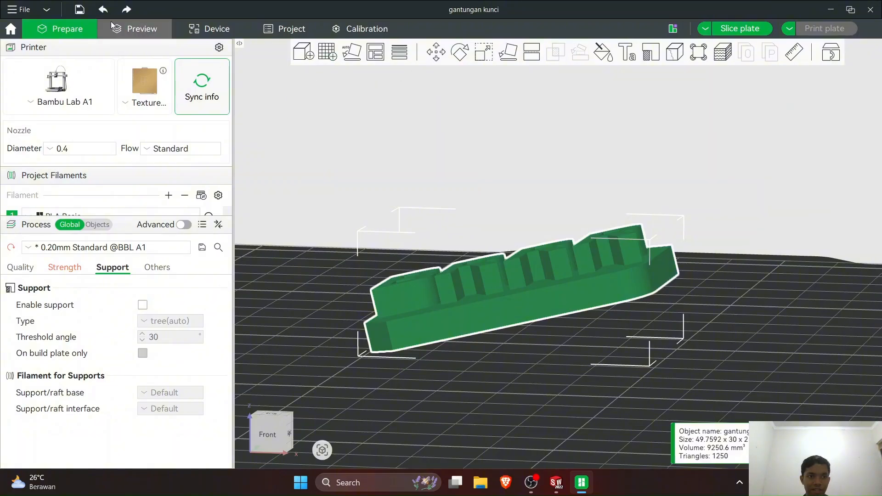
left_click(353, 55)
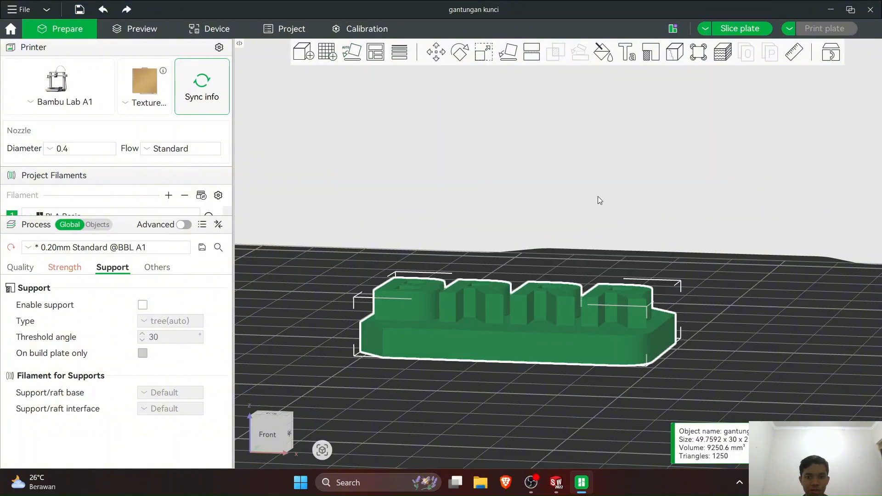
scroll(602, 209, "up", 3)
left_click(264, 418)
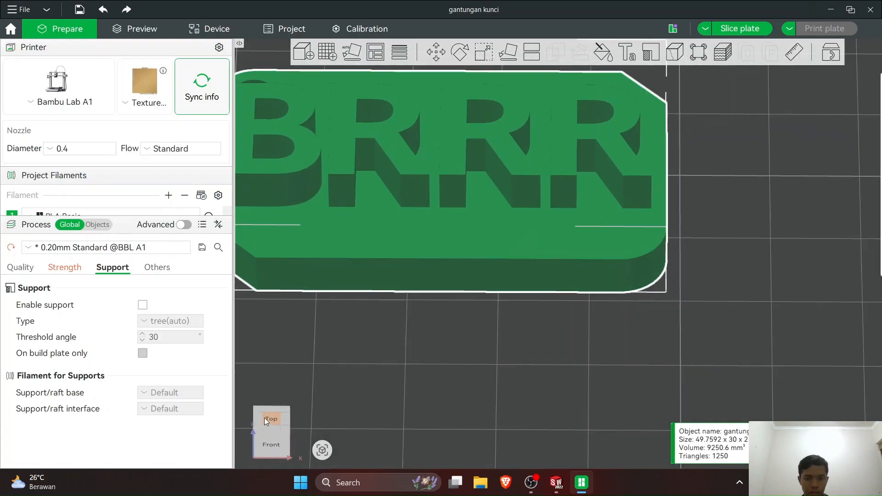
scroll(421, 319, "down", 14)
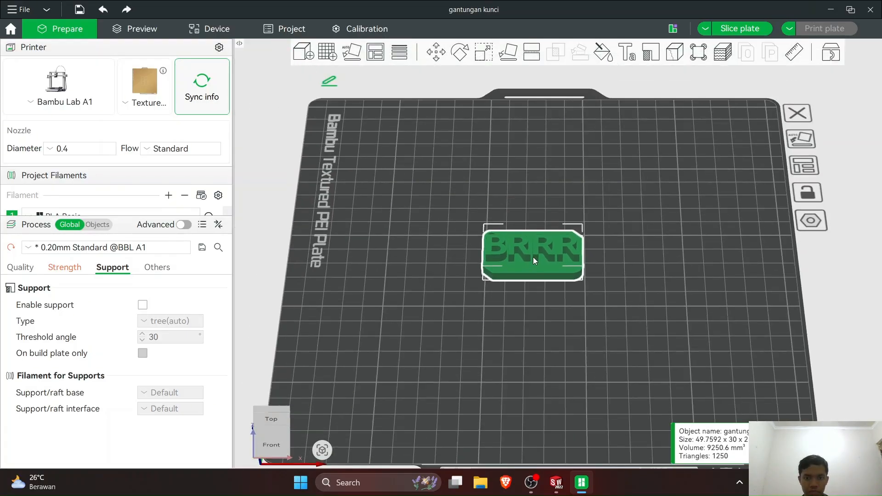
scroll(527, 291, "down", 2)
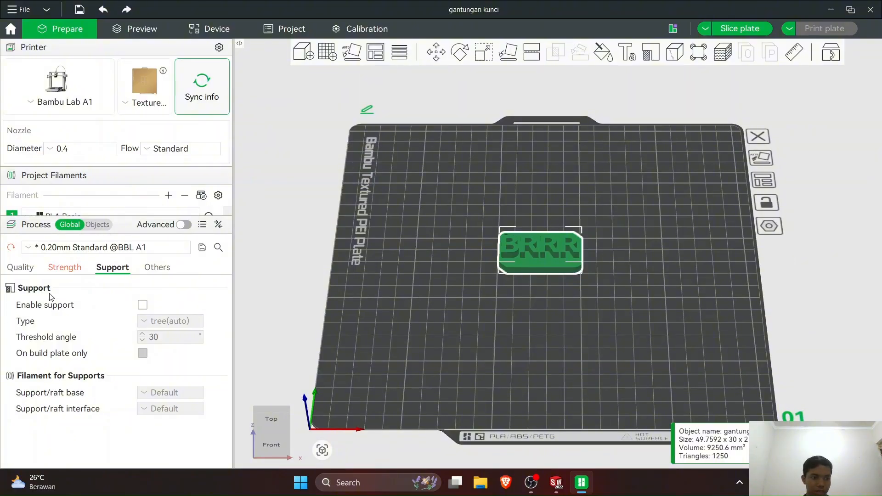
Check the sparse infill density and pattern, deselect the keychain, and slice the plate with it lying flat.
left_click(65, 267)
scroll(92, 345, "down", 5)
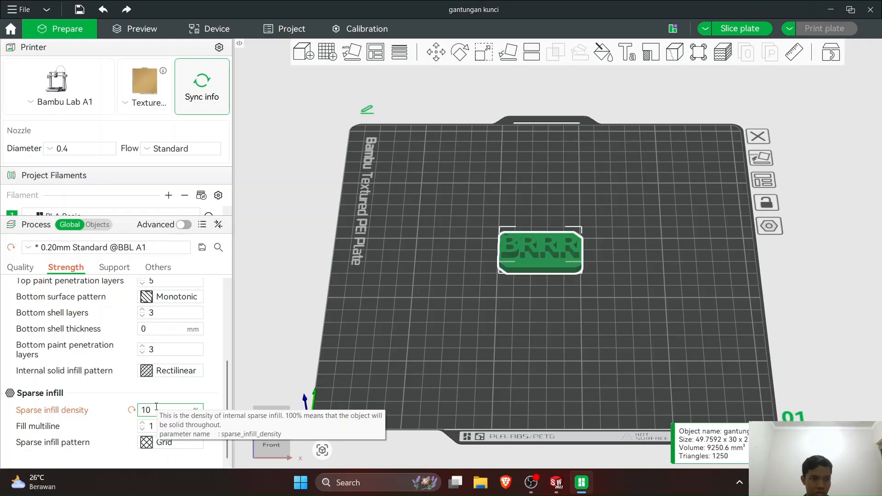
left_click(391, 297)
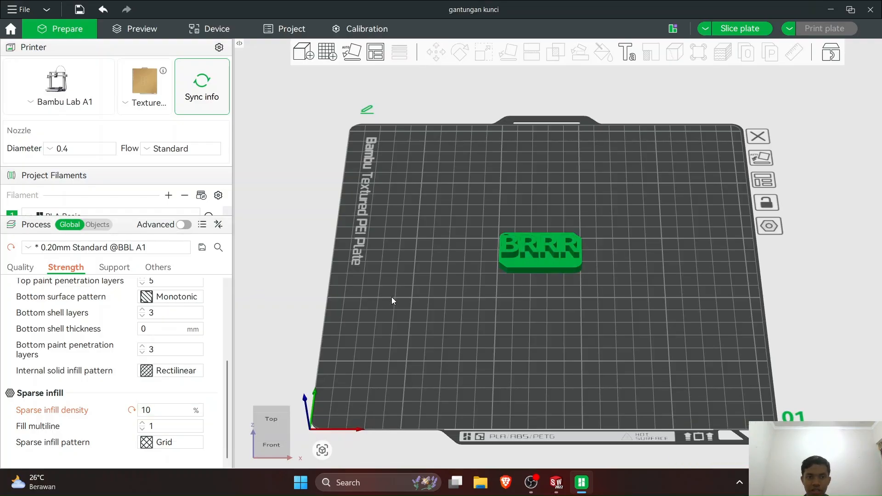
left_click(745, 29)
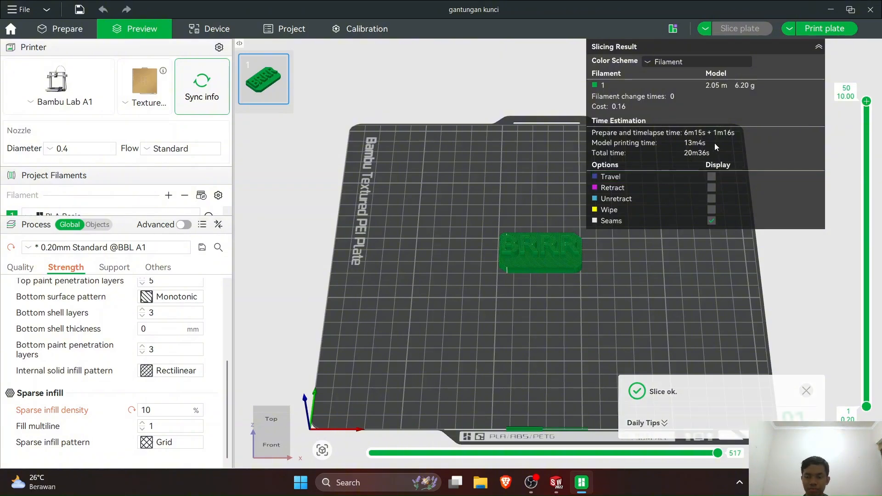
Export all sliced files as gantungan kunci.gcode.3mf into the modul 9 part folder.
left_click(790, 30)
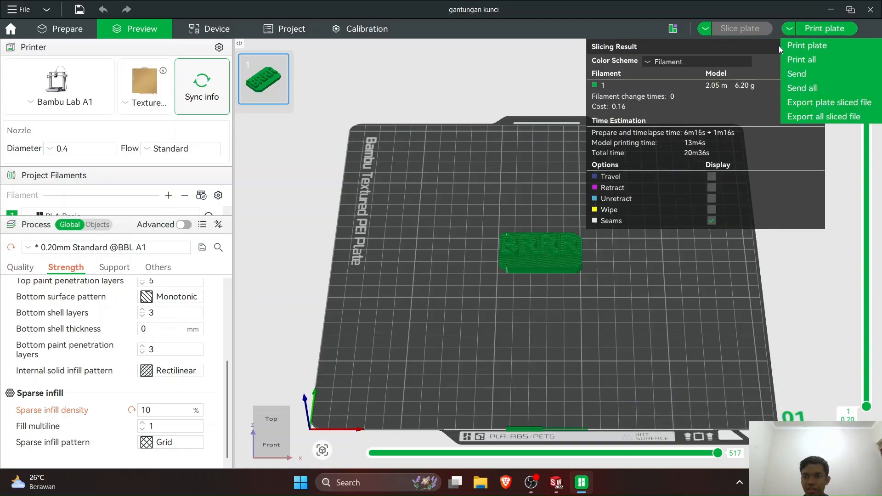
left_click(804, 116)
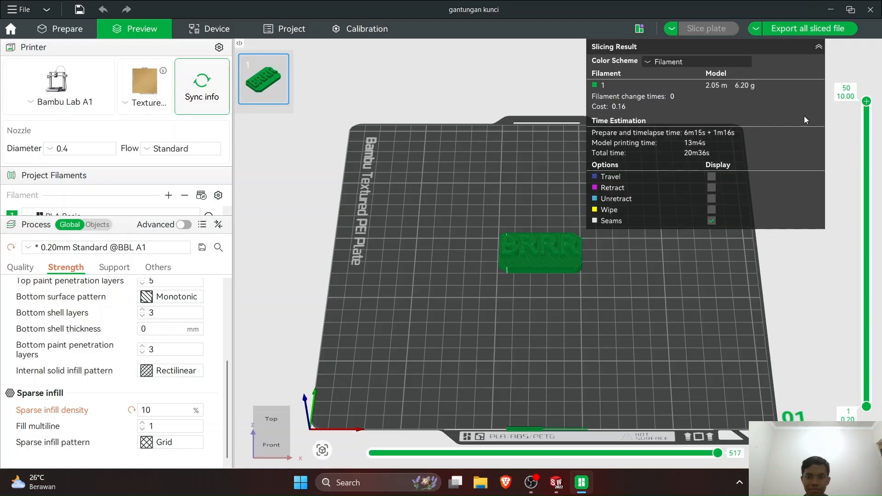
left_click(792, 28)
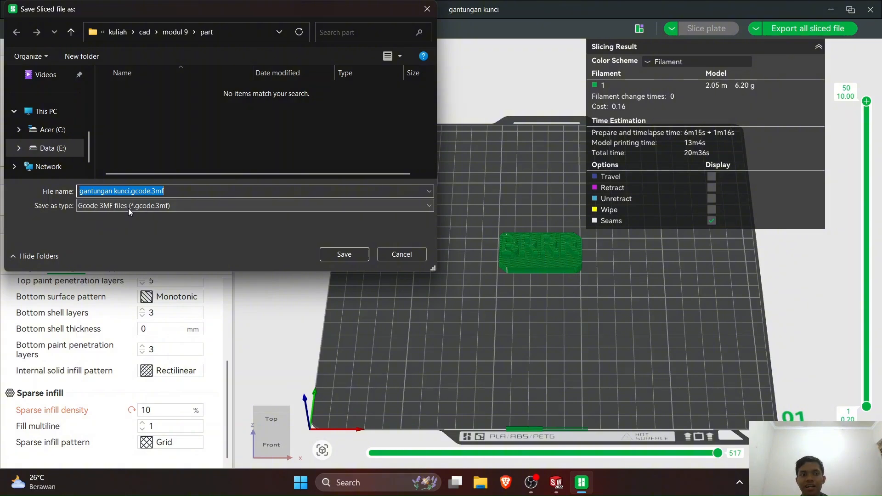
left_click(209, 192)
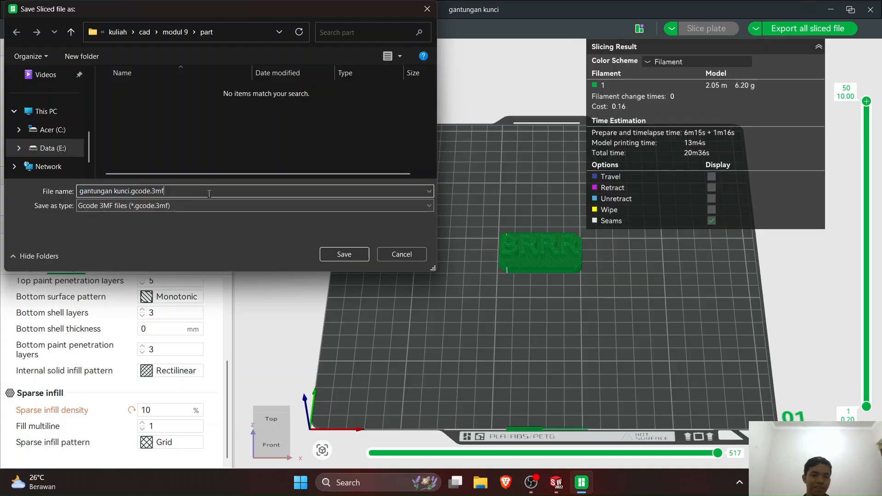
left_click(324, 255)
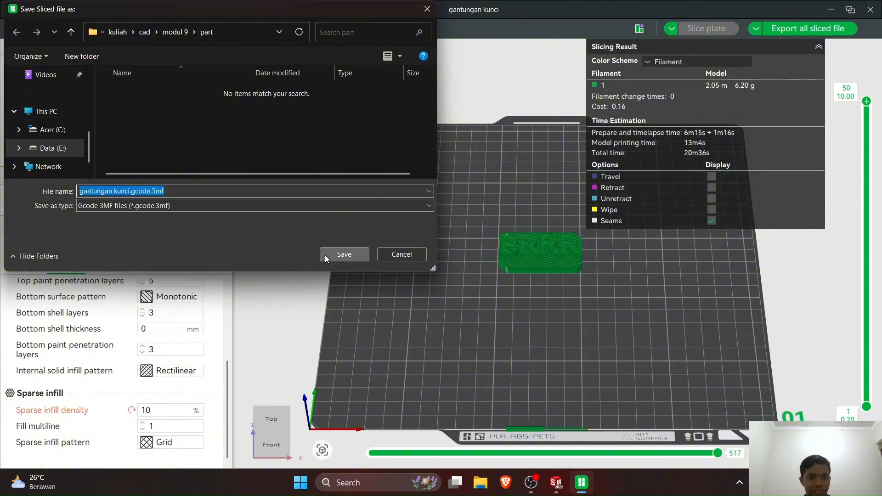